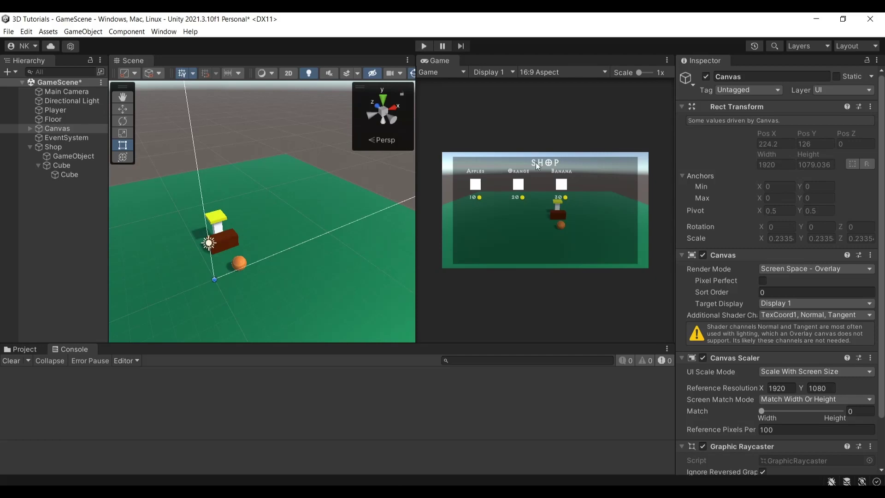
Step: Run the game, widen the Game view, and roll the player ball around the green floor
left_click(425, 45)
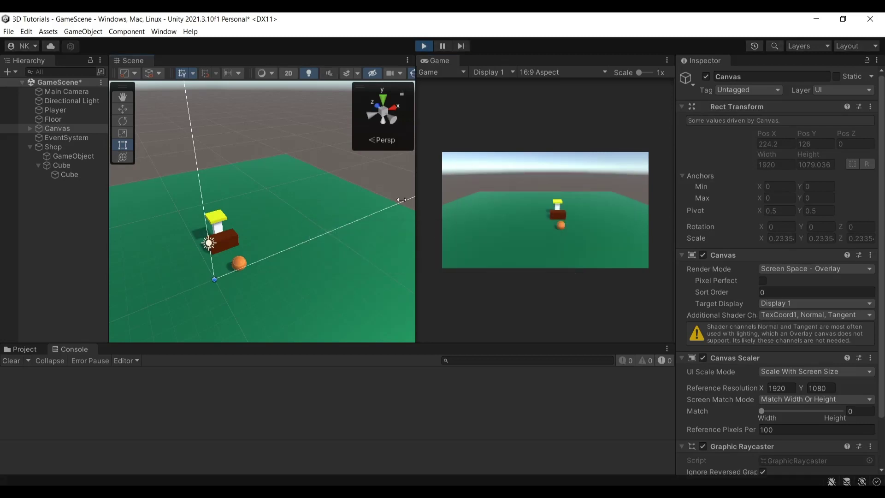
left_click_drag(415, 199, 173, 207)
key("a")
key("s")
key("w")
key("d")
key("s")
key("a")
key("d")
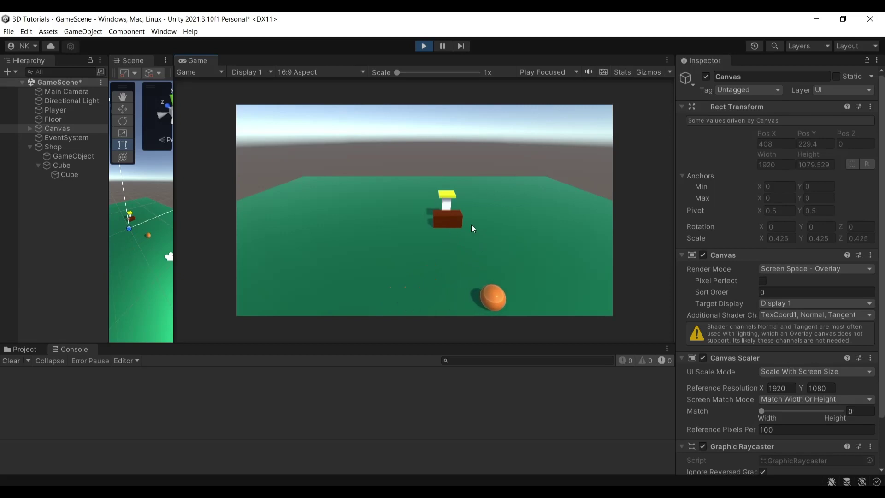
key("a")
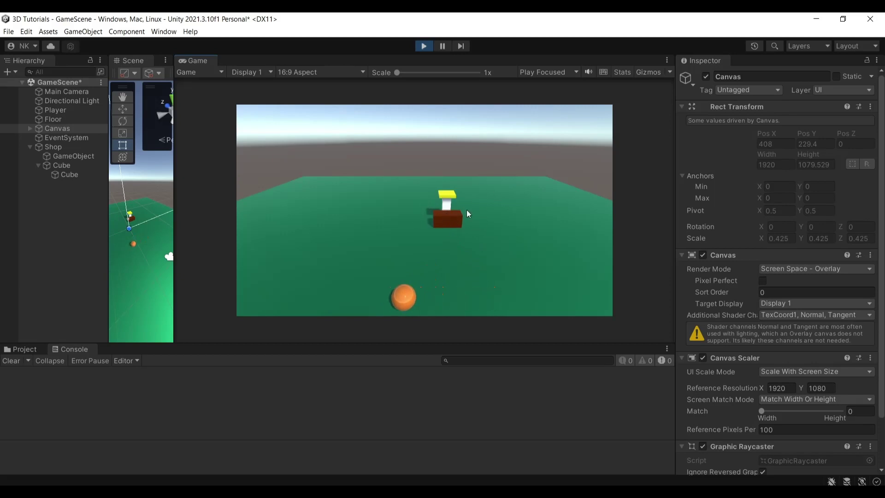
Step: Roll the player ball up to the shop stand to open the shop panel
key("d")
key("w")
key("a")
key("a")
key("w")
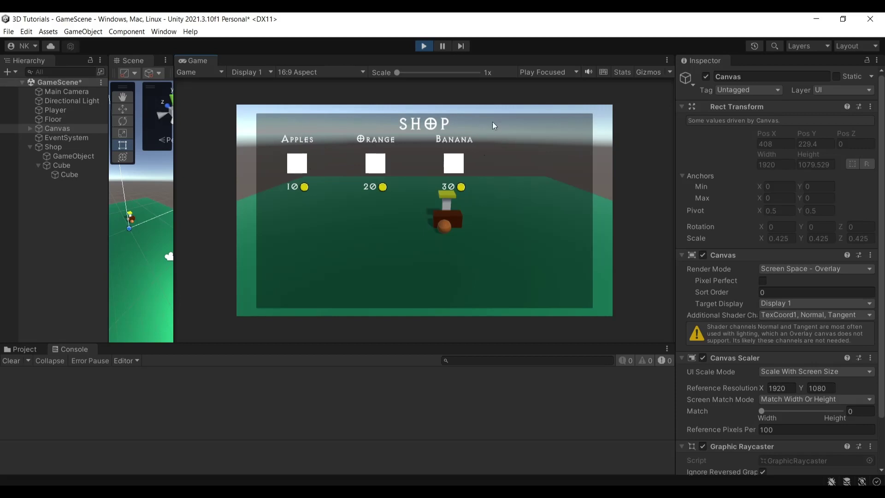
Step: Buy two apples and two bananas in the shop, reading the logged apple purchase messages
left_click(297, 191)
left_click(296, 189)
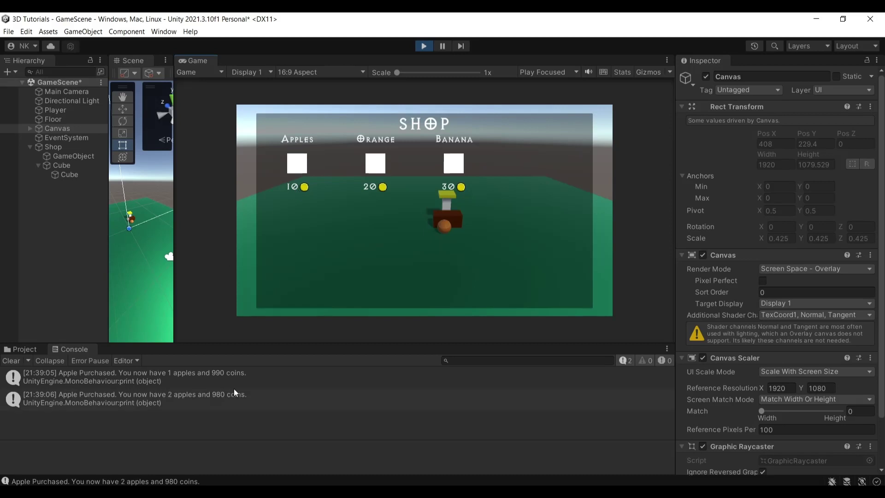
left_click(86, 381)
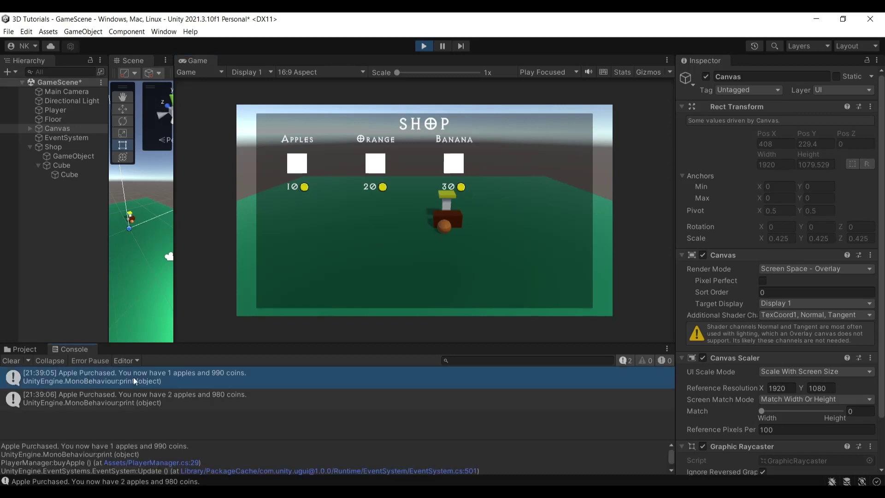
left_click(234, 396)
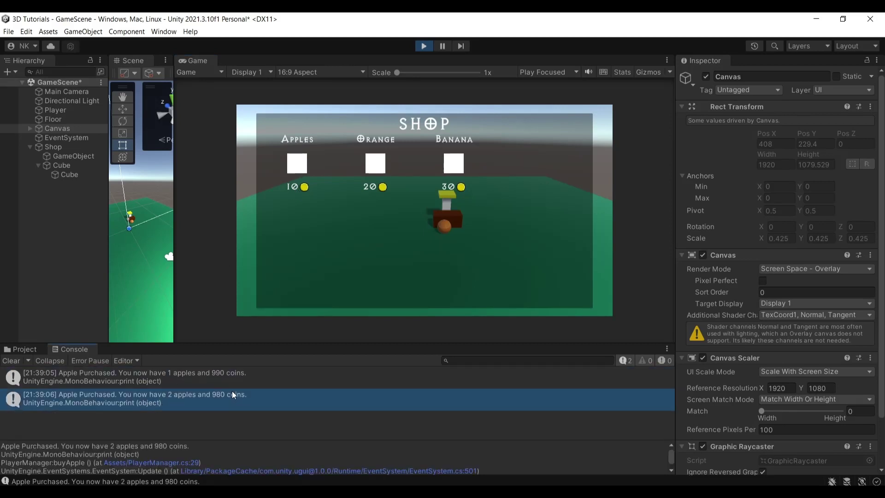
left_click(377, 188)
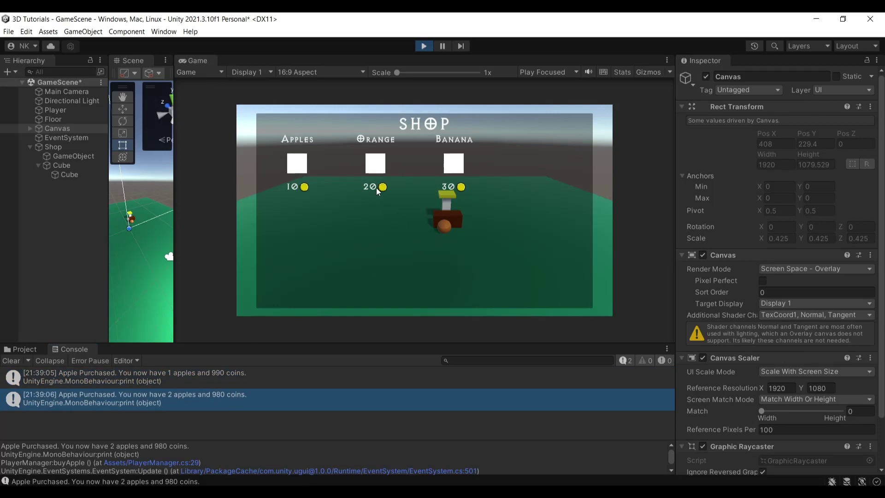
left_click(462, 193)
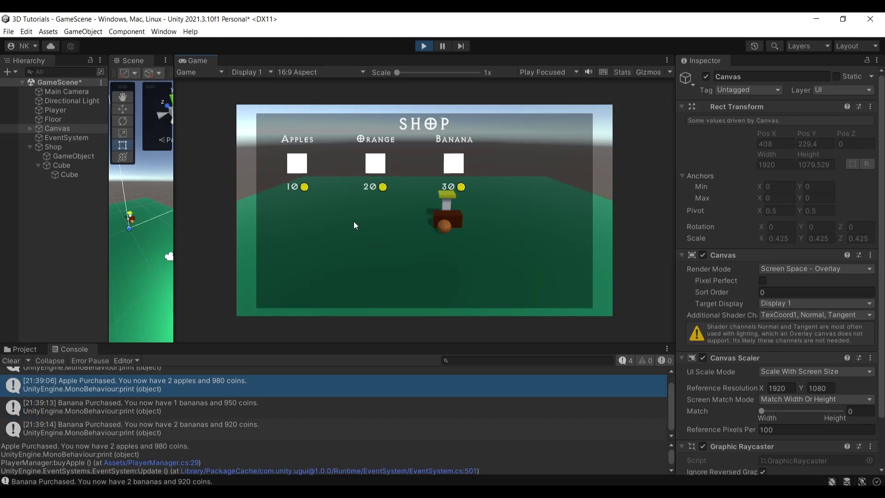
Step: Stop the game and enlarge the Scene view to bring the shop stand into sight
left_click(432, 46)
left_click_drag(175, 204, 360, 240)
key("s")
right_click_drag(303, 273, 152, 194)
mouse_move(249, 192)
right_mouse_down()
mouse_move(261, 168)
mouse_move(256, 179)
right_mouse_up()
Step: Examine the Shop object's cubes, its GameObject trigger collider with the Open Shop script, and the project assets
double_click(69, 146)
right_click_drag(289, 245, 210, 224)
left_click(66, 165)
double_click(68, 175)
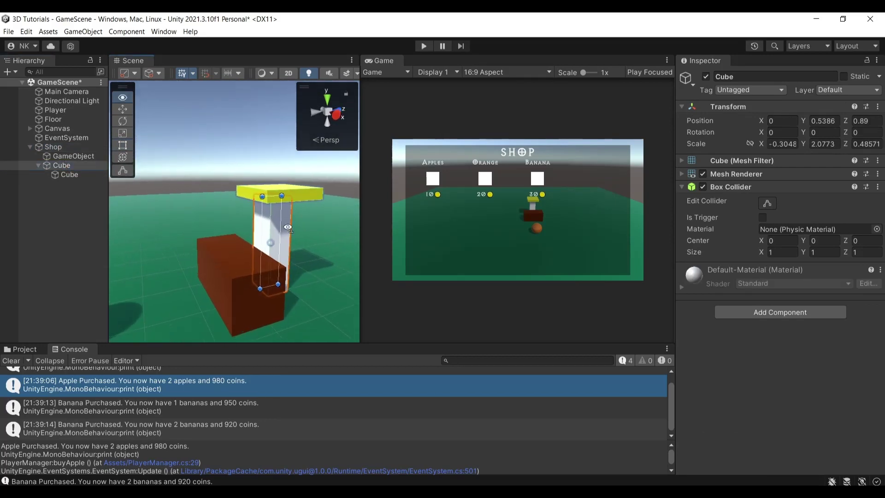
left_click(74, 156)
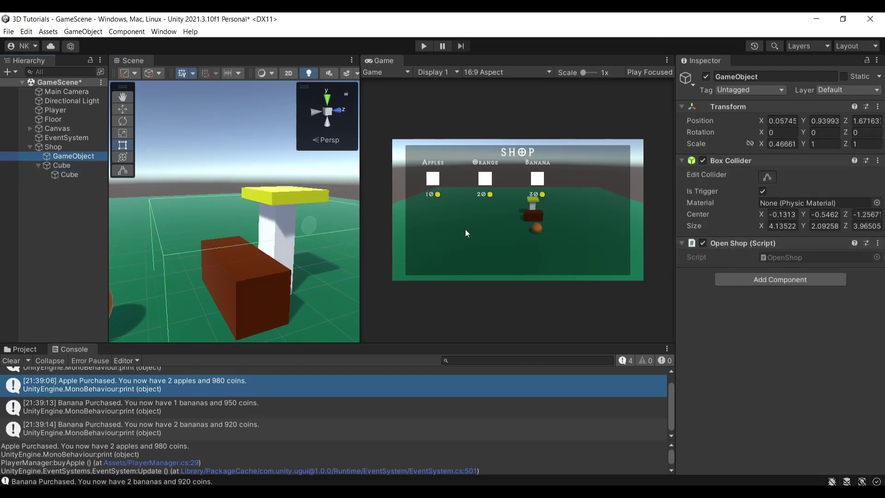
left_click(39, 351)
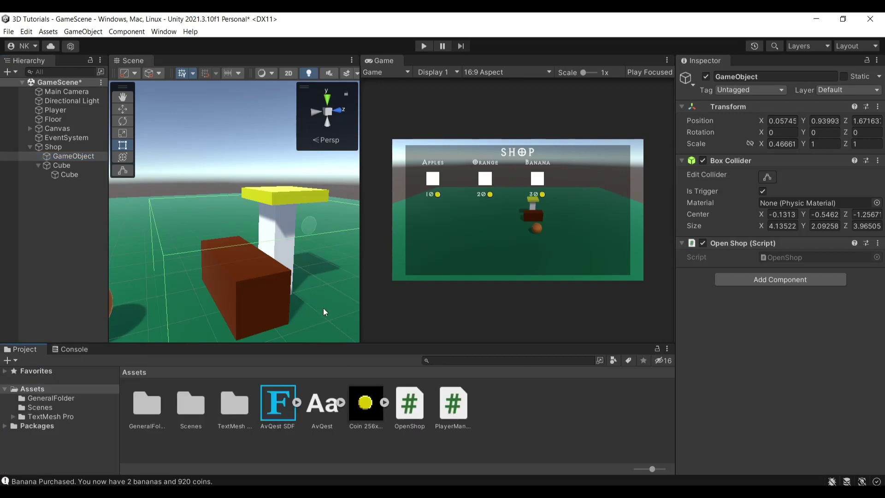
Step: Frame the Canvas in the Scene view and look over the shop interface
left_click(55, 129)
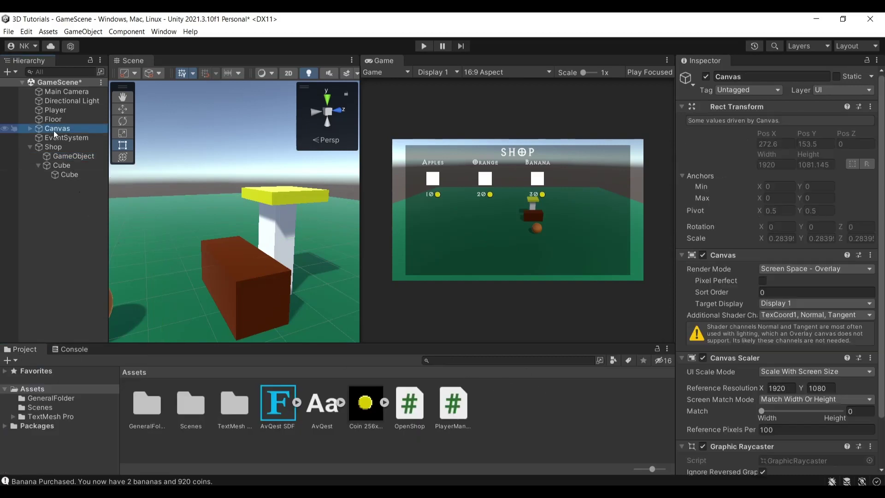
double_click(79, 131)
right_click_drag(243, 180, 376, 185)
key("a")
key("s")
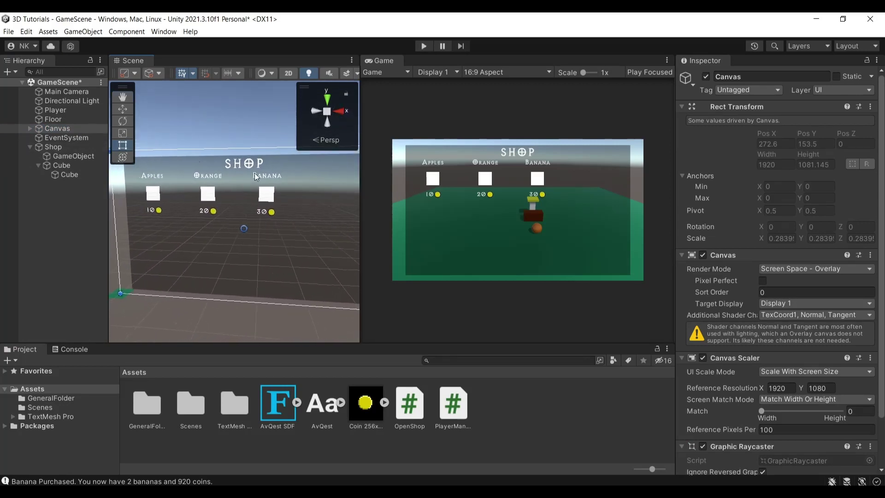
mouse_move(261, 173)
right_mouse_down()
mouse_move(245, 176)
mouse_move(243, 226)
mouse_move(272, 178)
mouse_move(262, 173)
right_mouse_up()
key("s")
Step: Inspect the ShopPanel image settings and the ShopTitle text and font settings under the Canvas
left_click(30, 129)
left_click(73, 138)
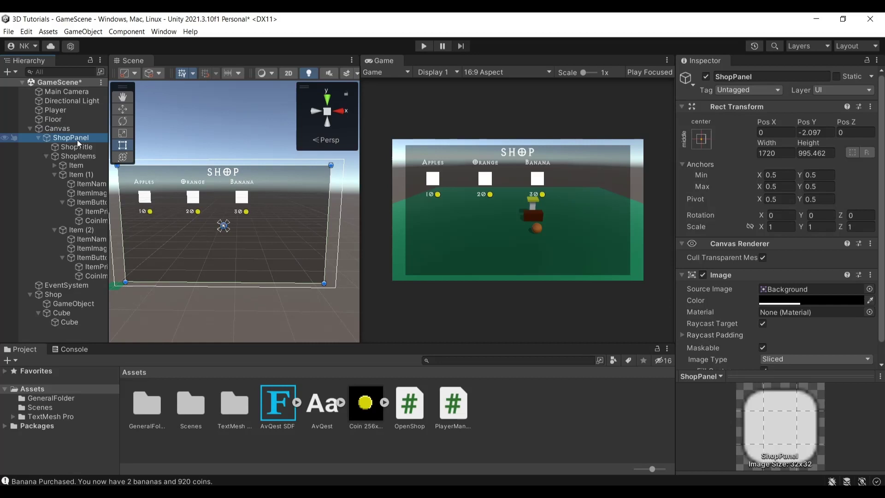
scroll(779, 230, "down", 2)
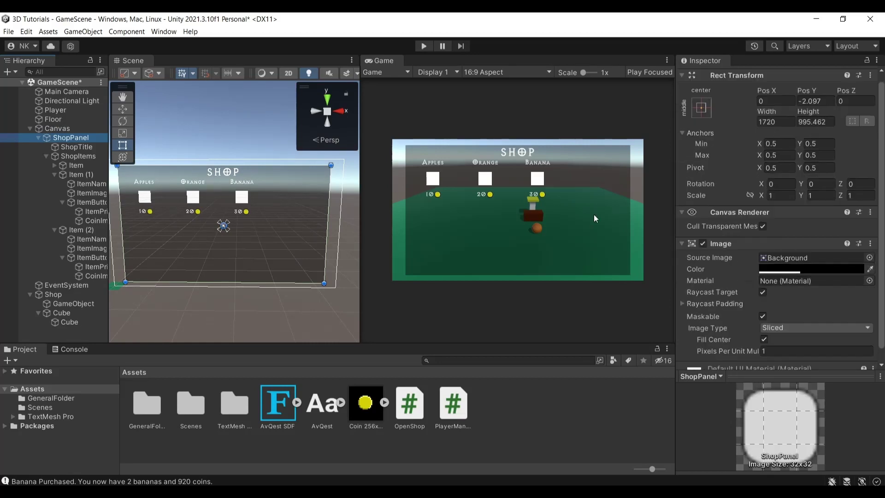
left_click(69, 148)
right_click_drag(261, 162, 254, 141)
scroll(254, 143, "up", 5)
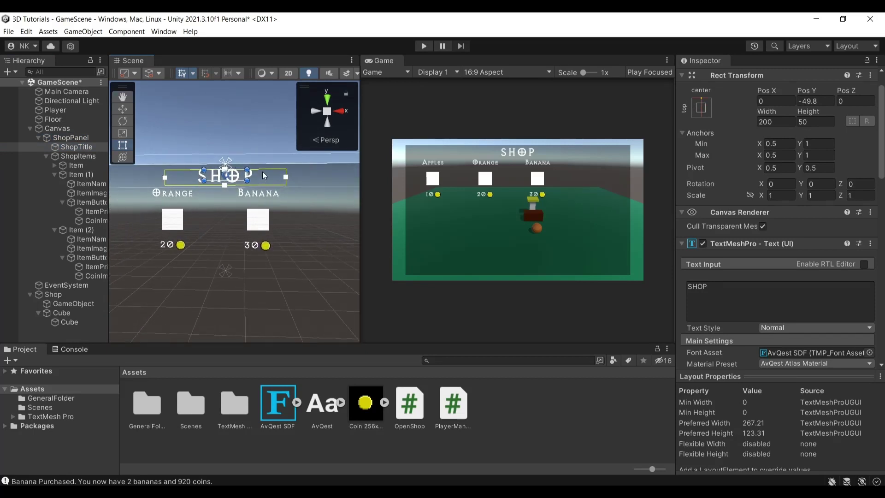
scroll(859, 304, "down", 4)
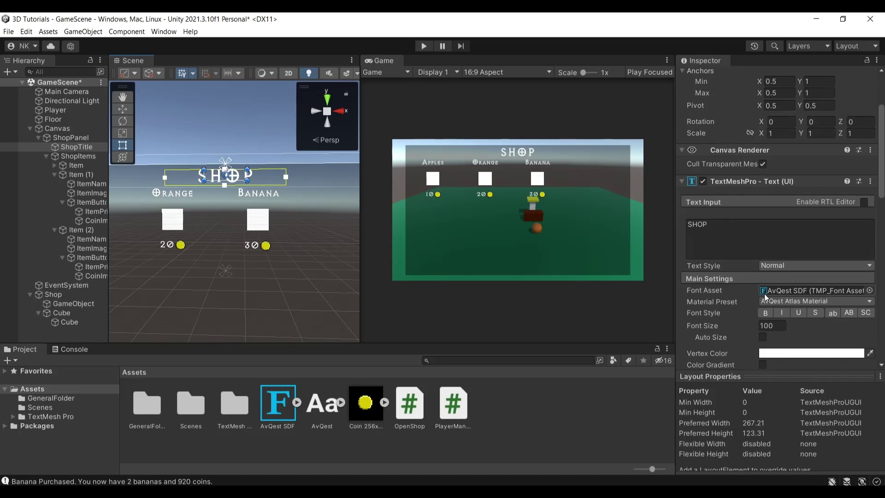
Step: Find the TextMeshPro Font Asset creation option for the AvQest font, and check the AvQest SDF asset and ShopTitle's font setting
left_click(323, 411)
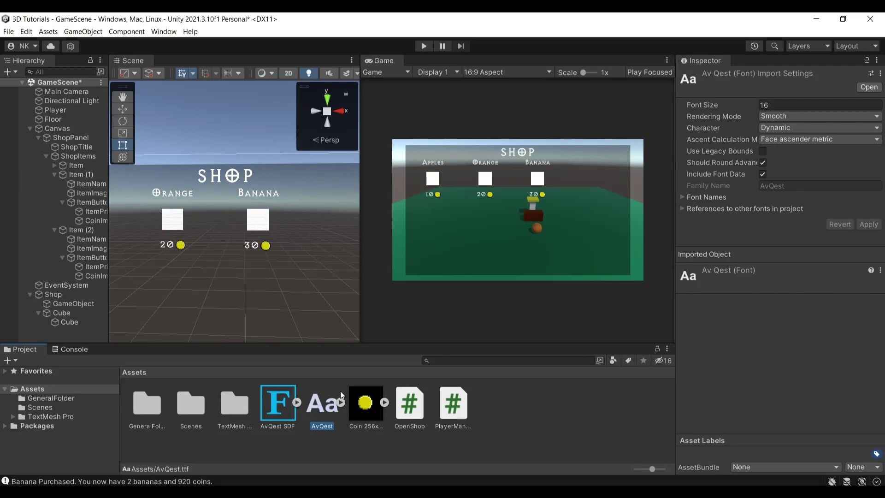
right_click(328, 399)
mouse_move(359, 145)
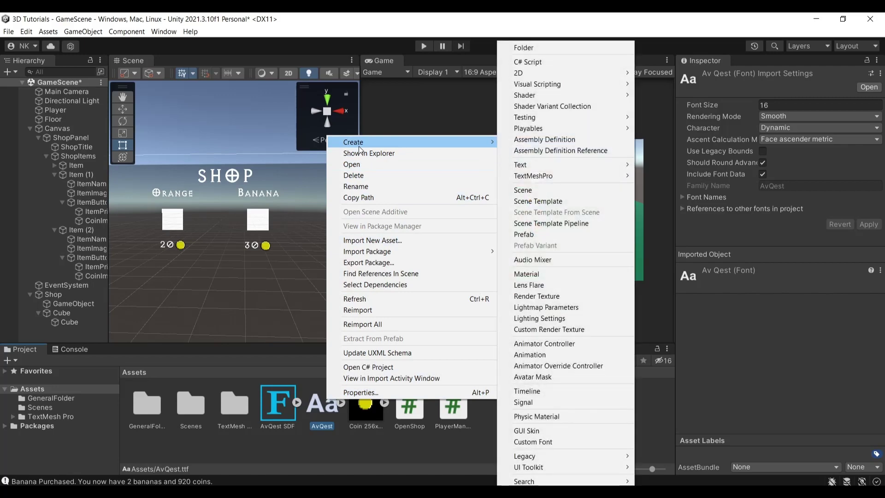
mouse_move(546, 180)
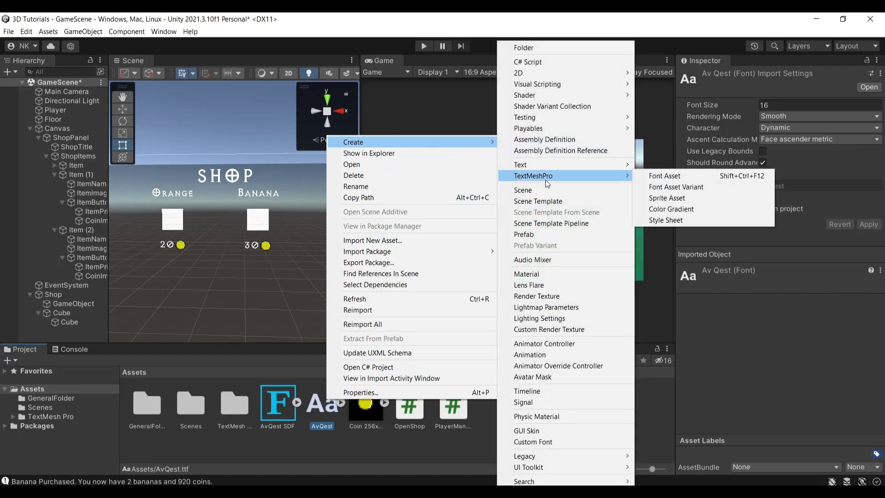
left_click(683, 176)
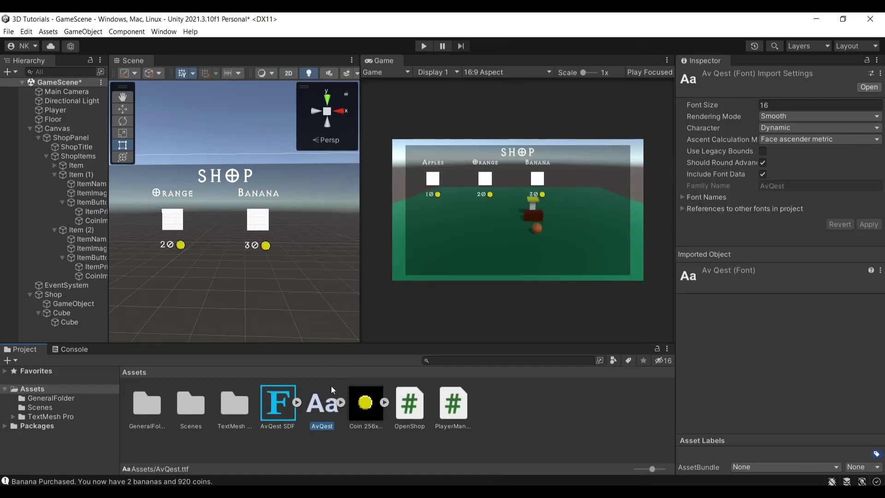
left_click(275, 408)
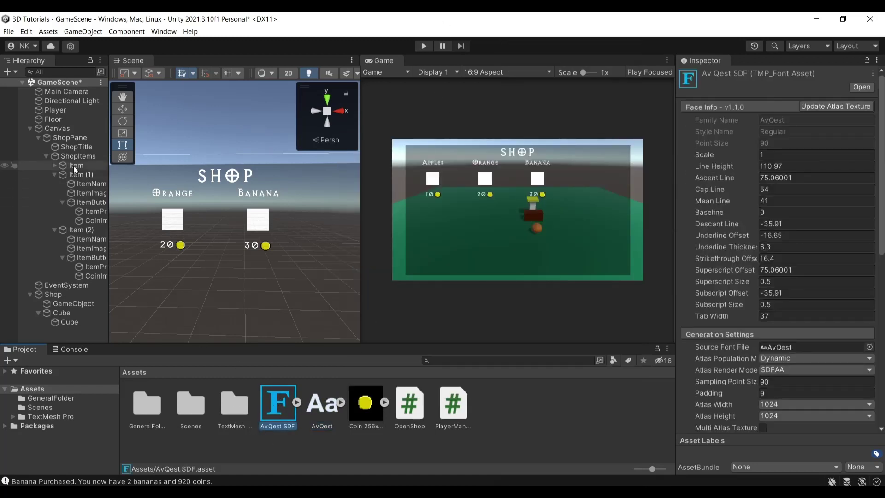
left_click(74, 146)
scroll(836, 303, "down", 3)
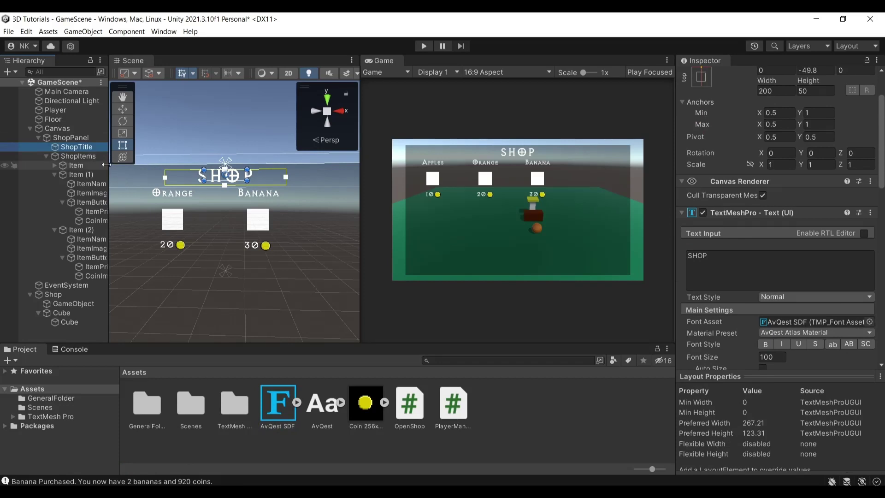
Step: Inspect the Grid Layout Group settings of ShopItems and view its whole area in the scene
left_click(78, 157)
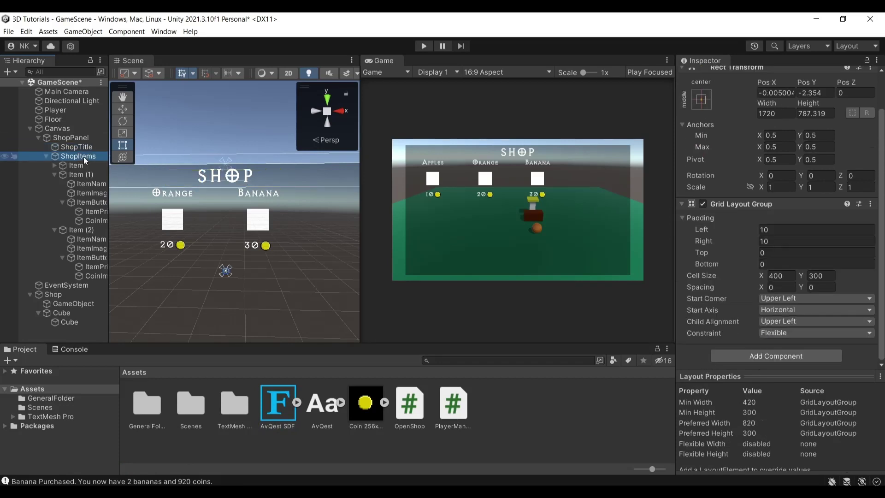
left_click(46, 156)
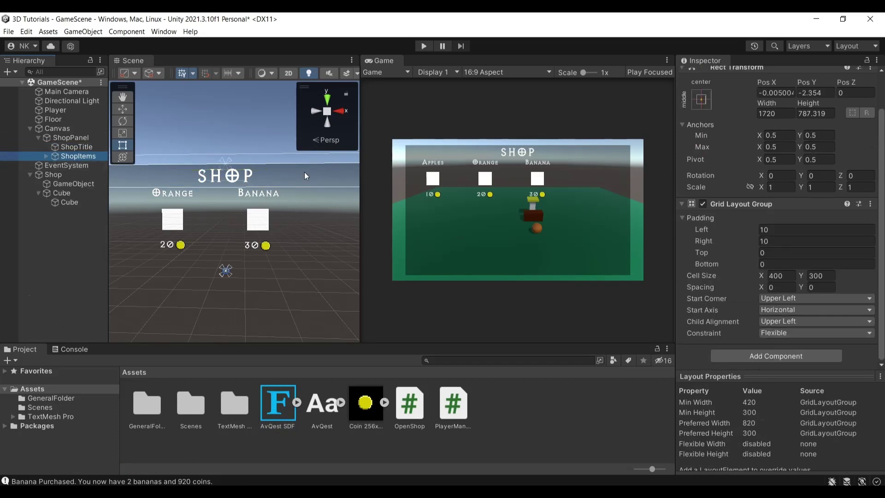
scroll(275, 264, "down", 3)
right_click_drag(275, 264, 183, 213)
right_click_drag(339, 220, 344, 236)
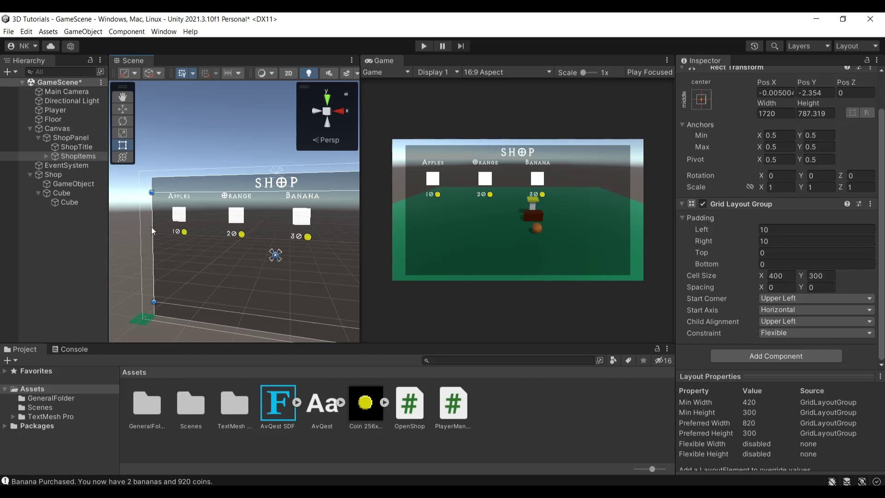
Step: Collapse Item (1) and Item (2) under ShopItems, widen the Hierarchy, and select all three items
left_click(47, 157)
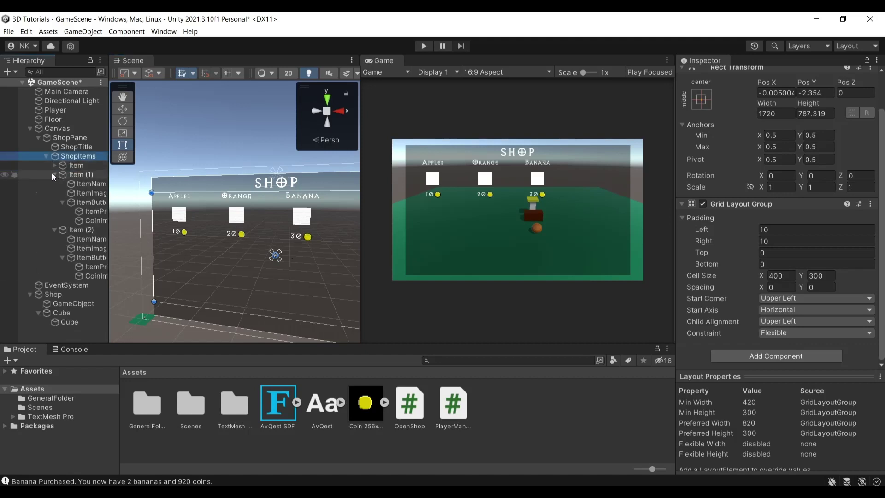
left_click(54, 175)
left_click(55, 183)
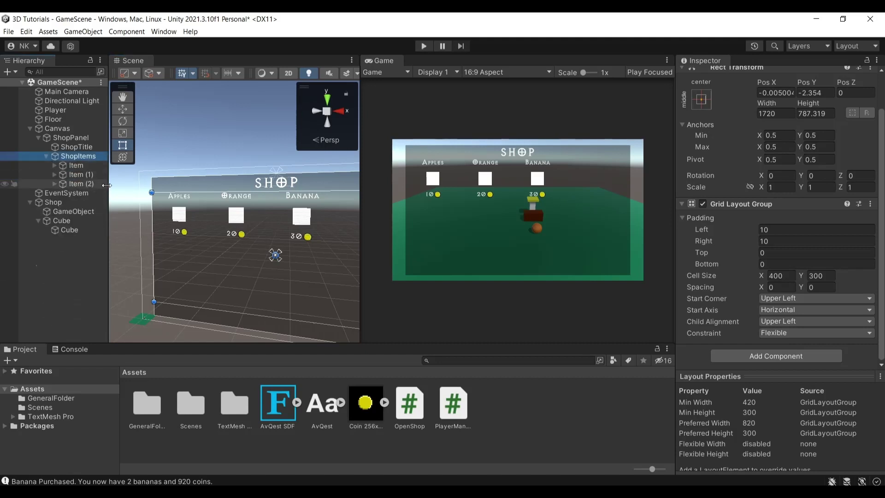
left_click_drag(106, 184, 174, 184)
left_click(99, 165)
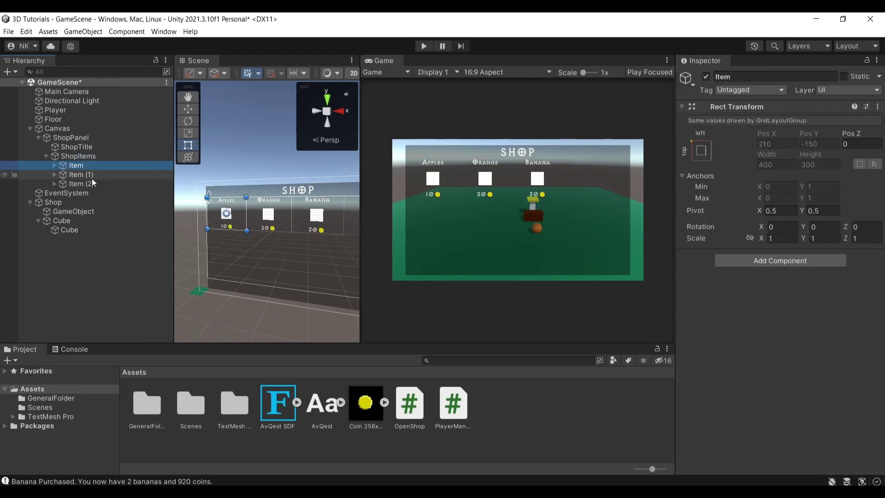
left_click(92, 181, "shift")
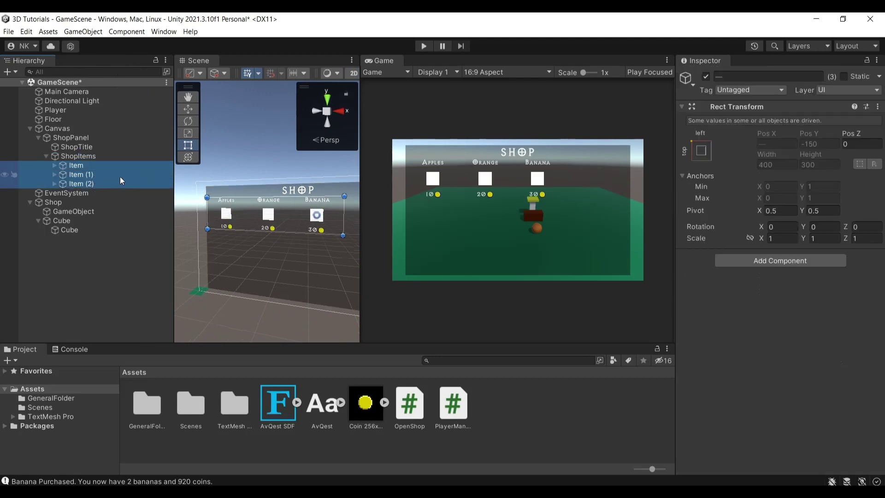
Step: Duplicate Item (2) within ShopItems and view the copy in the scene
left_click(104, 185)
right_click(104, 184)
left_click(137, 235)
right_click_drag(291, 230, 345, 232)
mouse_move(346, 232)
left_mouse_down("alt")
mouse_move(284, 228)
mouse_move(349, 225)
left_mouse_up("alt")
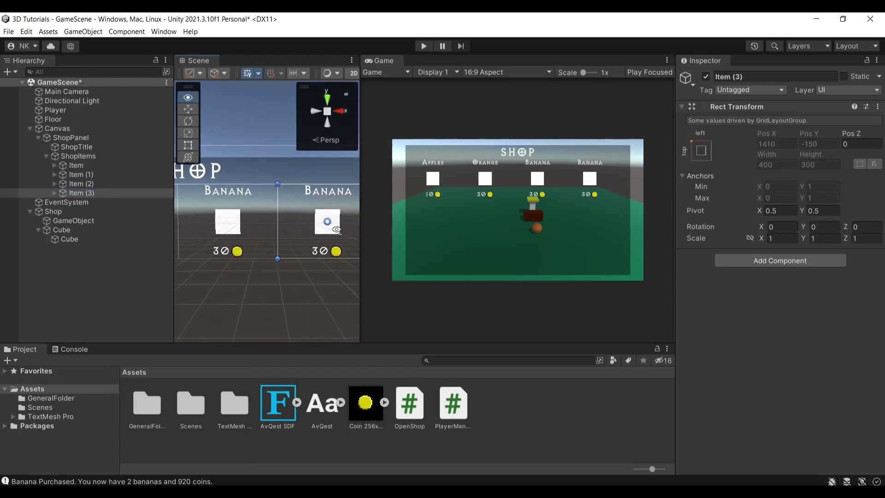
Step: Duplicate ShopTitle and move the copy straight up to about Pos Y 40
double_click(97, 148)
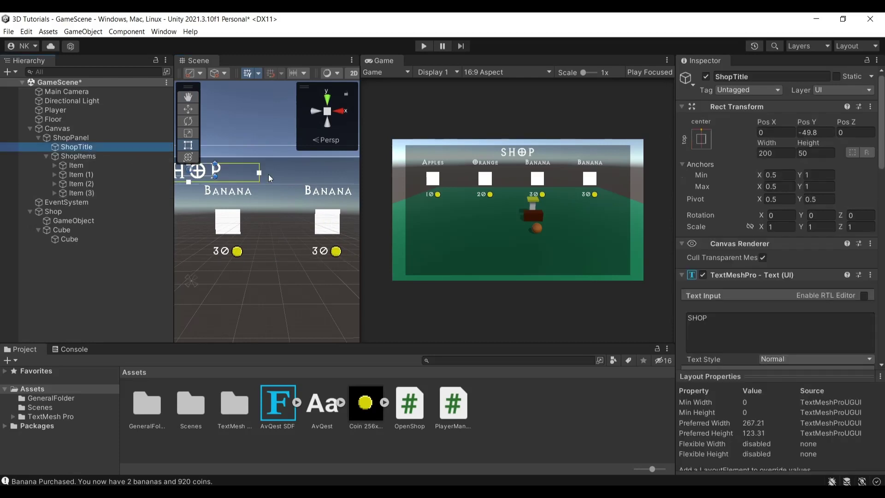
right_click(76, 149)
left_click(136, 216)
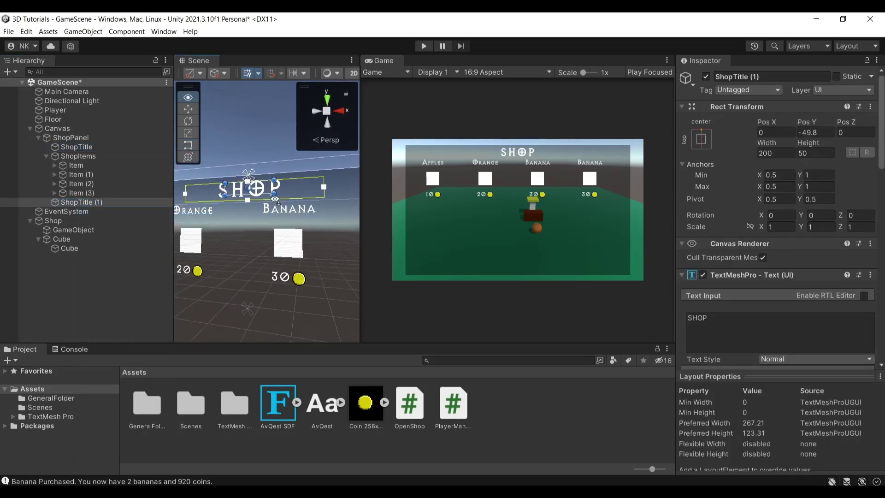
left_click(186, 108)
left_click_drag(253, 148, 253, 140)
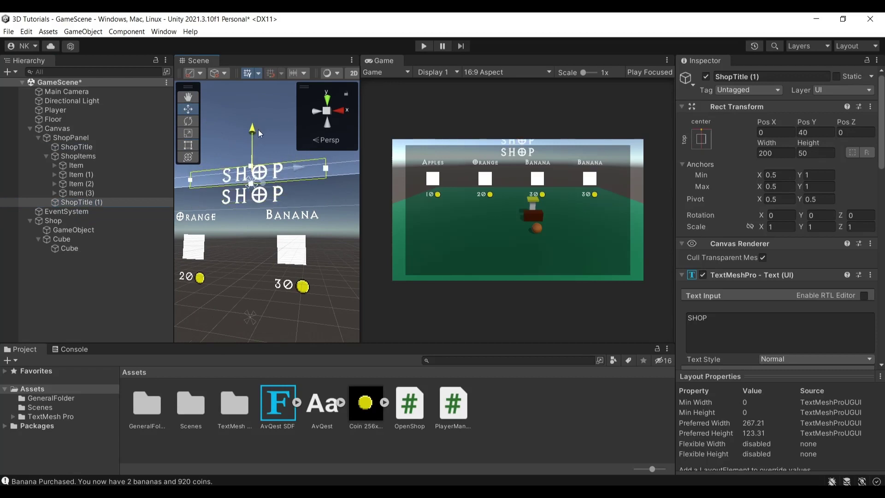
Step: Delete the duplicated ShopTitle (1) and select ShopItems
key("Delete")
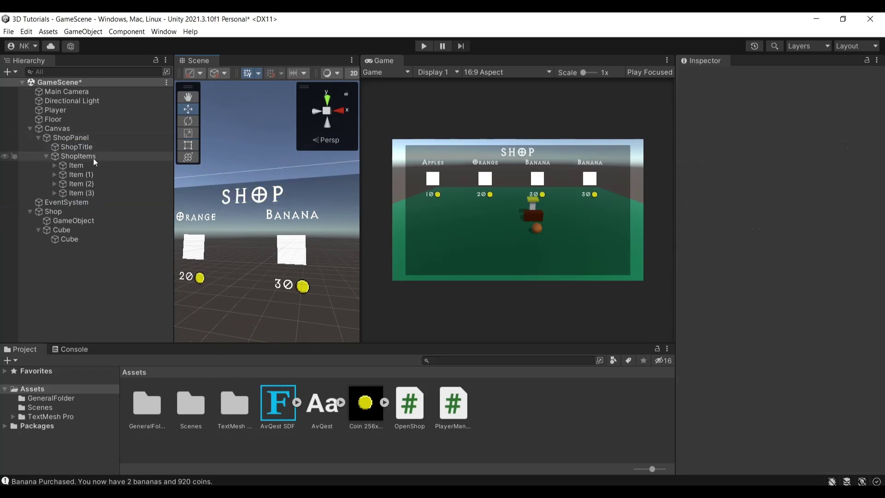
left_click(93, 157)
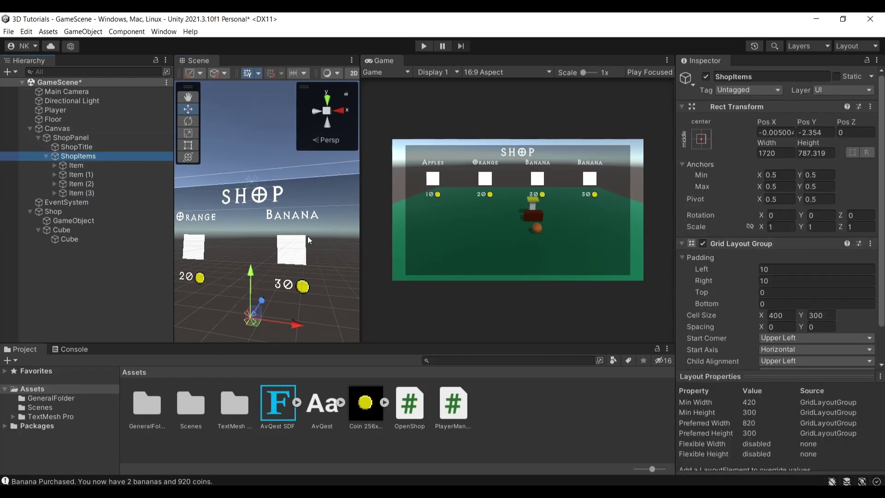
Step: Examine the ShopItems row in the scene from its last item across to the Apples and Orange items
right_click_drag(308, 236, 394, 246)
key("s")
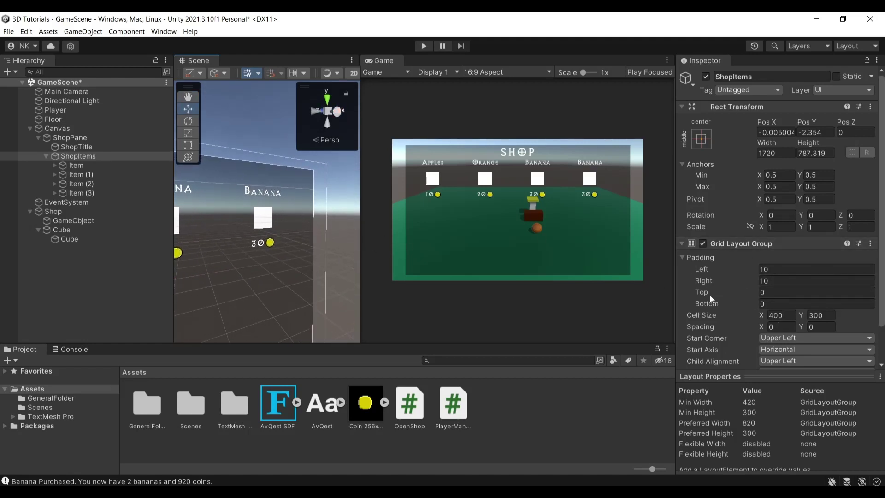
middle_click_drag(316, 247, 348, 239)
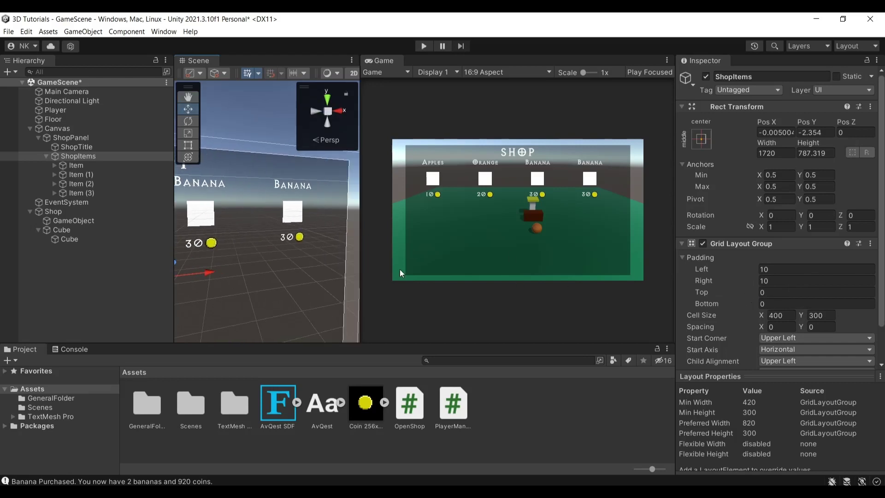
scroll(292, 264, "down", 4)
left_click_drag(275, 257, 180, 258, "alt")
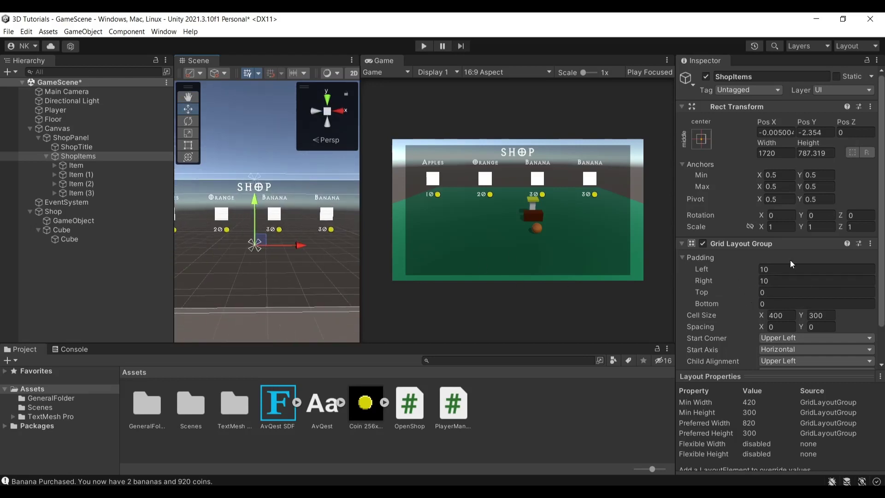
left_click_drag(258, 245, 279, 245, "alt")
key("w")
right_click_drag(278, 245, 310, 234)
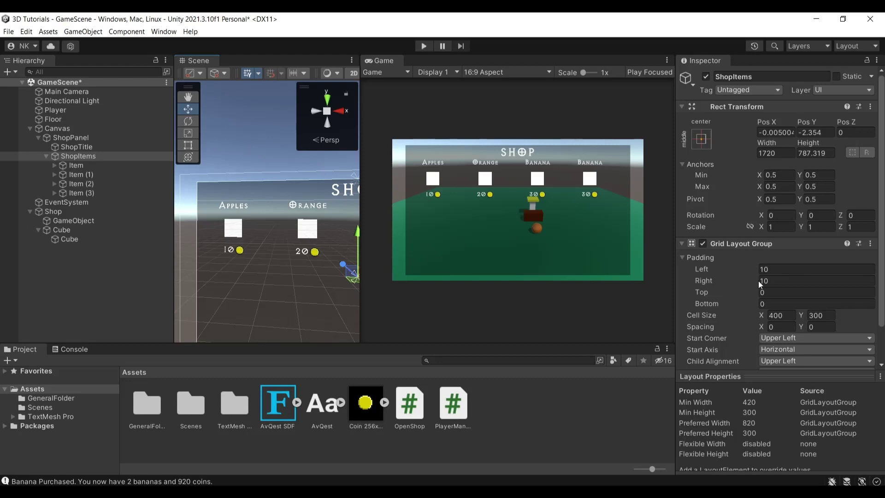
Step: Search the components that can be added to ShopItems for "layout" without adding one, and select Item (1)
scroll(773, 311, "down", 2)
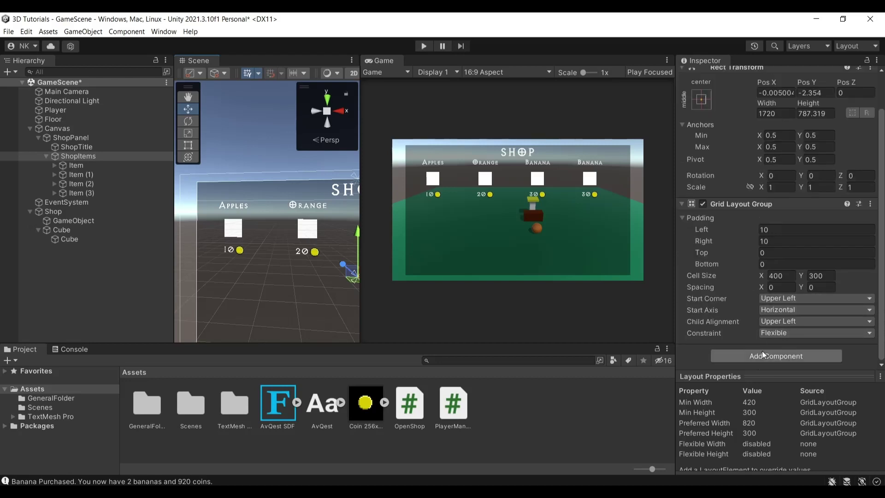
type("layout")
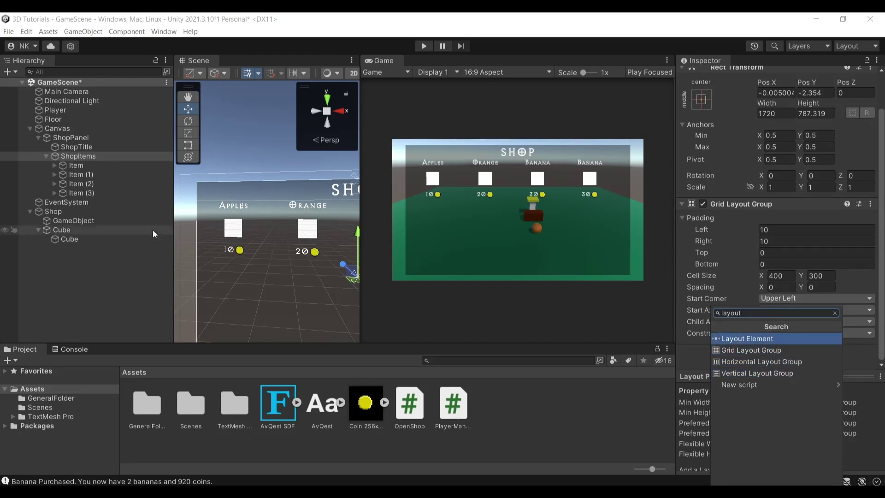
left_click(84, 164)
left_click(102, 174)
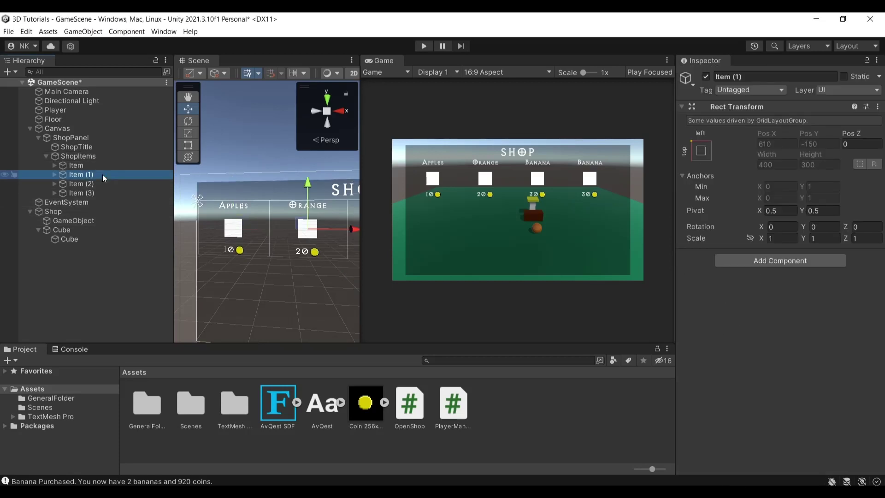
Step: Select ShopItems again and widen the Scene view to fit all four shop items
left_click(99, 156)
scroll(789, 208, "down", 2)
scroll(334, 224, "down", 3)
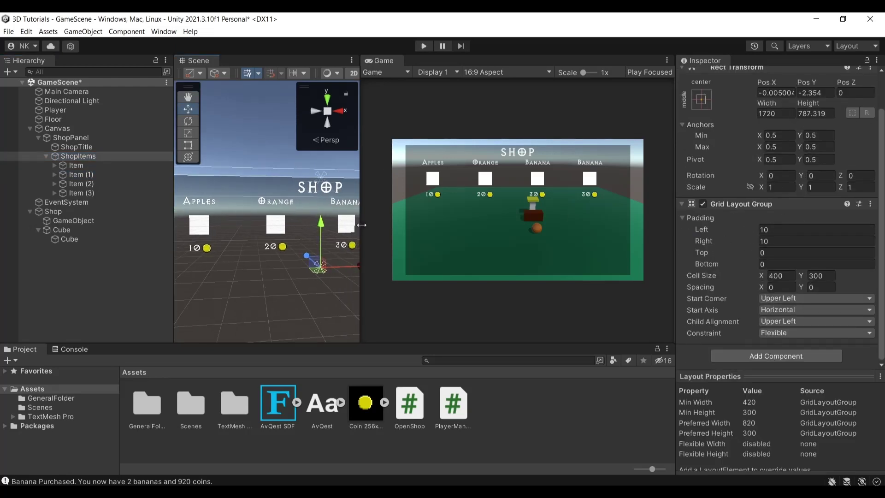
left_click_drag(360, 229, 429, 229)
scroll(372, 237, "down", 2)
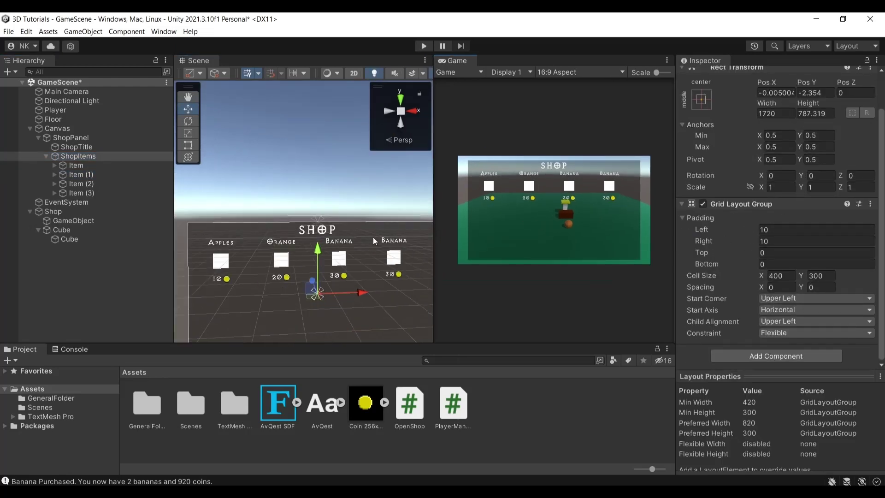
Step: Expand the first Item under ShopItems and frame its ItemName text in the scene
left_click(69, 166)
left_click(54, 165)
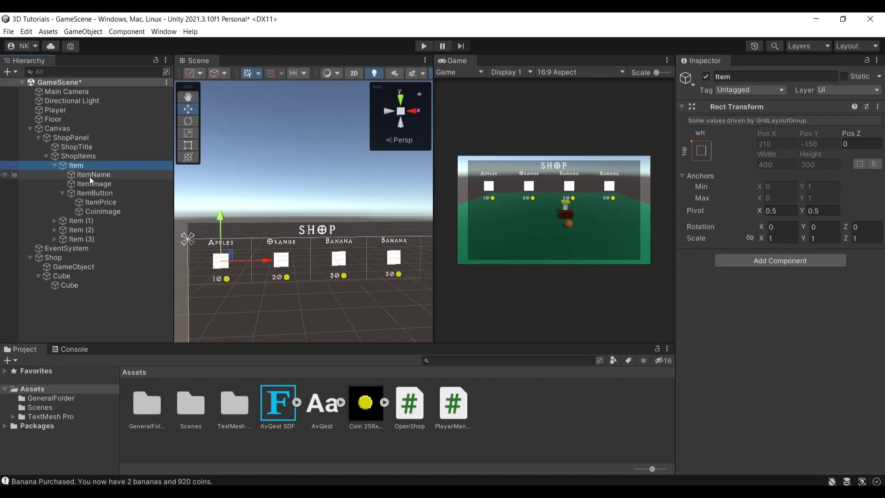
double_click(90, 176)
scroll(339, 230, "down", 2)
right_click_drag(339, 230, 353, 302)
scroll(331, 234, "down", 2)
Step: Select ItemImage under Item and inspect its Image component settings
left_click(94, 183)
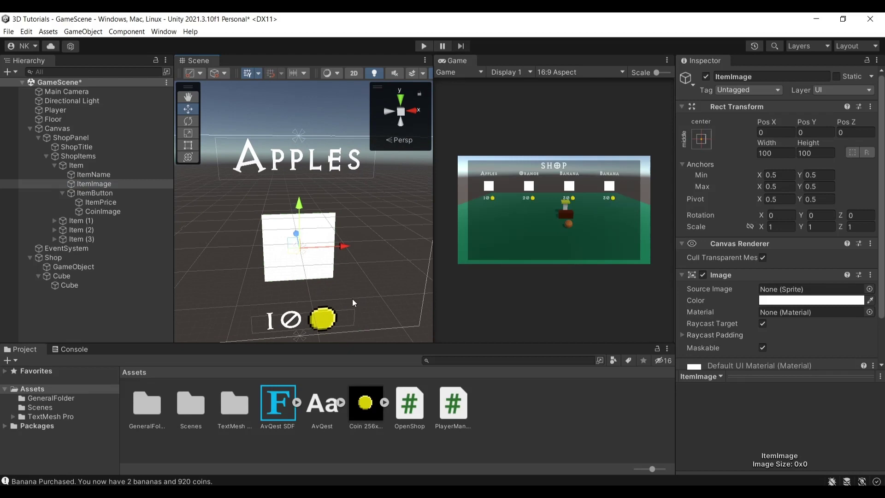
right_click_drag(347, 286, 342, 225)
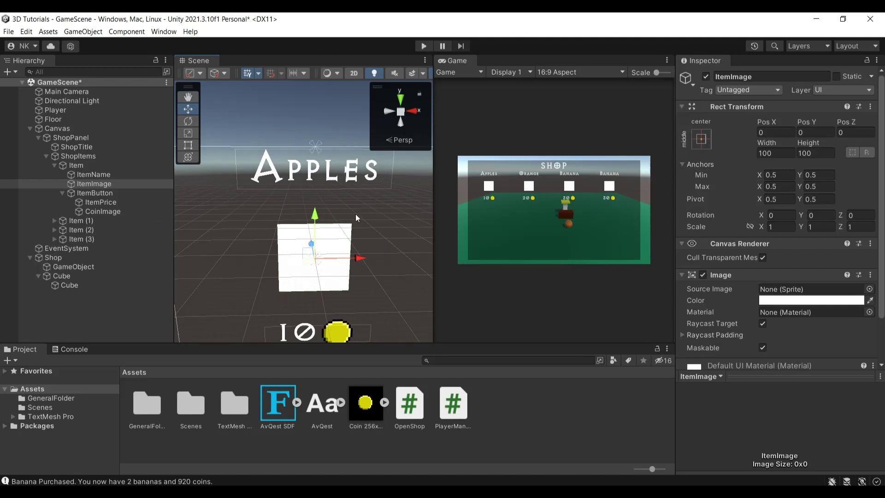
scroll(811, 281, "down", 3)
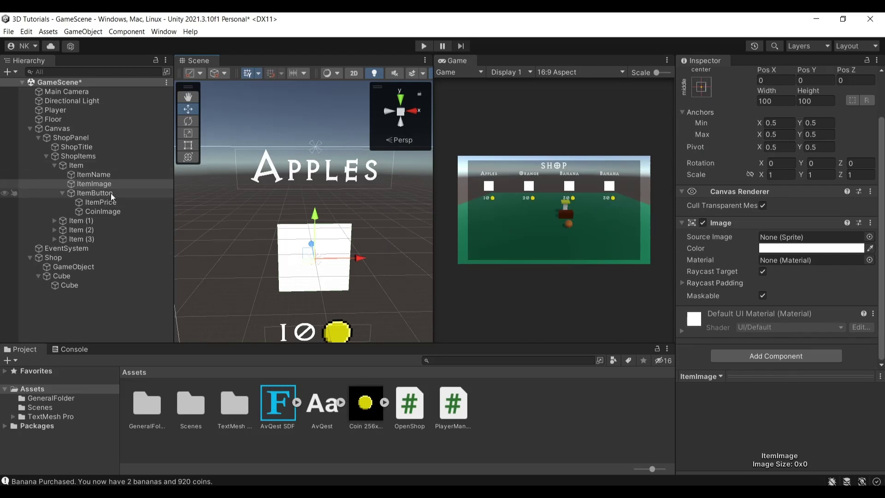
Step: Bring the Apples price area into view, select ItemButton, and inspect its Button component's On Click event
right_click_drag(262, 272, 287, 204)
key("w")
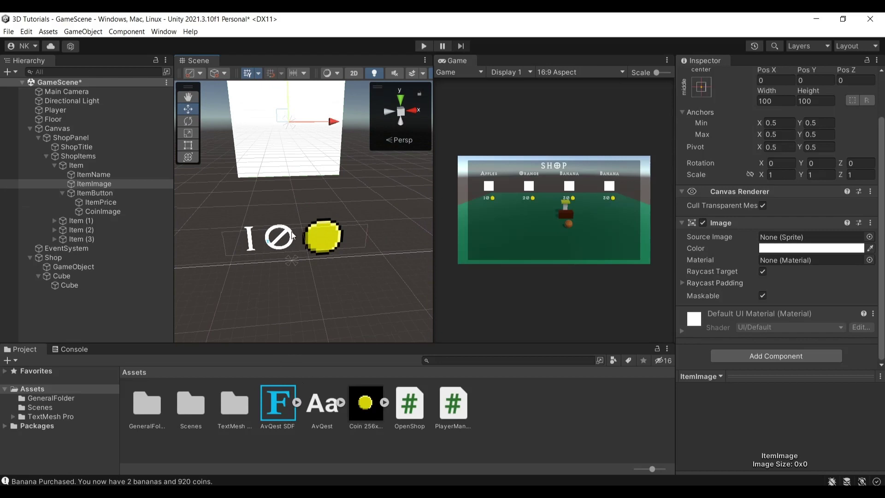
left_click(127, 192)
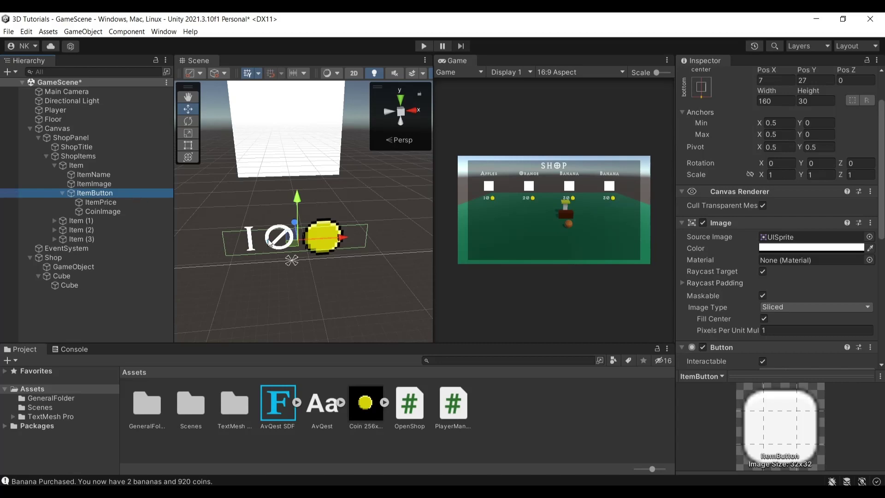
scroll(768, 305, "down", 10)
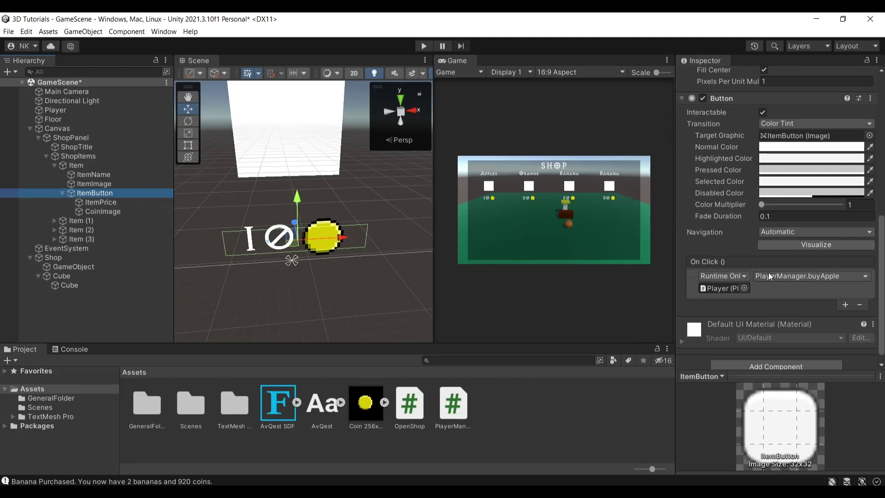
Step: Select ItemPrice under ItemButton and inspect its TextMeshPro text input
left_click(100, 202)
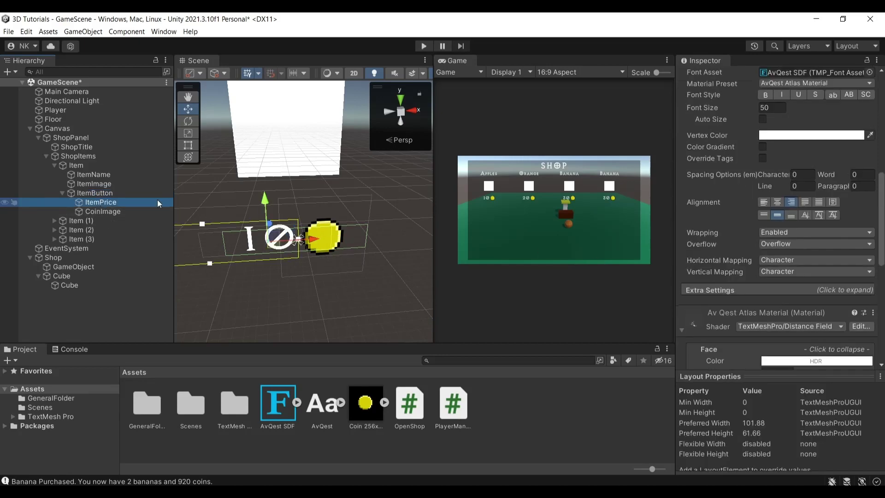
scroll(765, 255, "down", 2)
scroll(766, 254, "up", 2)
scroll(764, 252, "up", 8)
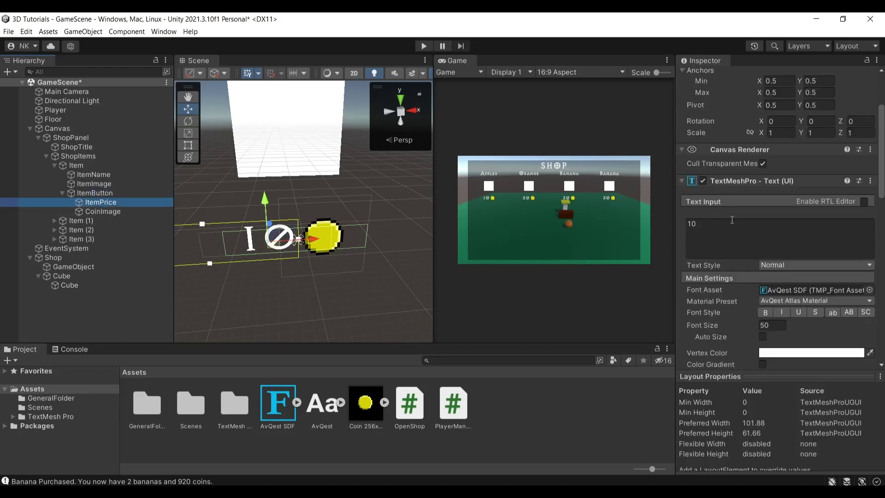
left_click(739, 228)
Step: Select CoinImage under ItemButton and inspect its source image and its placement in the scene
left_click(115, 212)
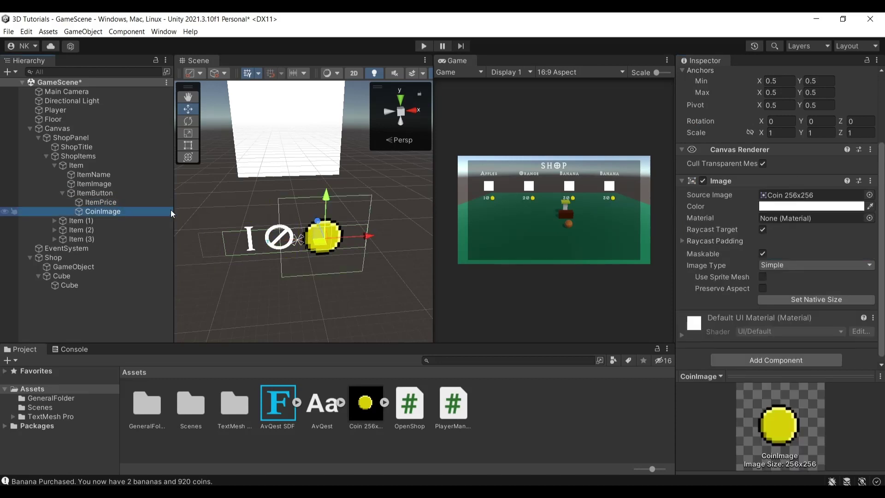
scroll(349, 214, "down", 2)
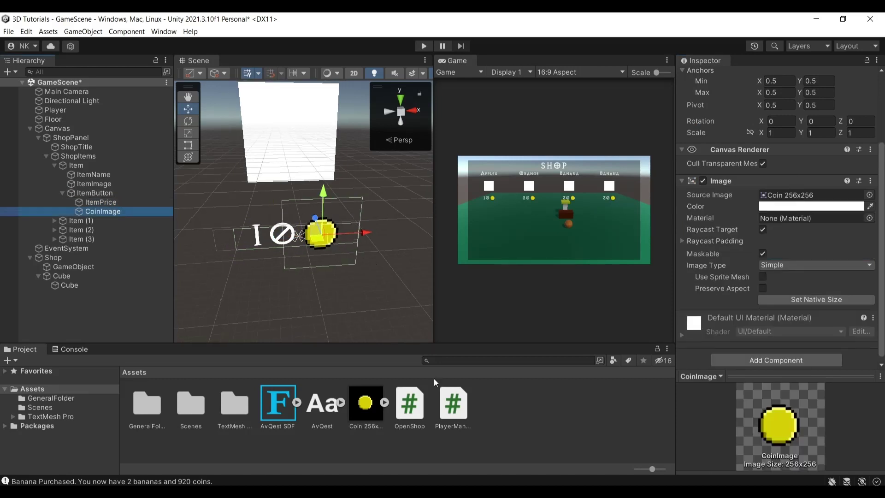
scroll(365, 295, "down", 3)
Step: Open the PlayerManager script in Visual Studio and enlarge the code at the top of the class
double_click(454, 405)
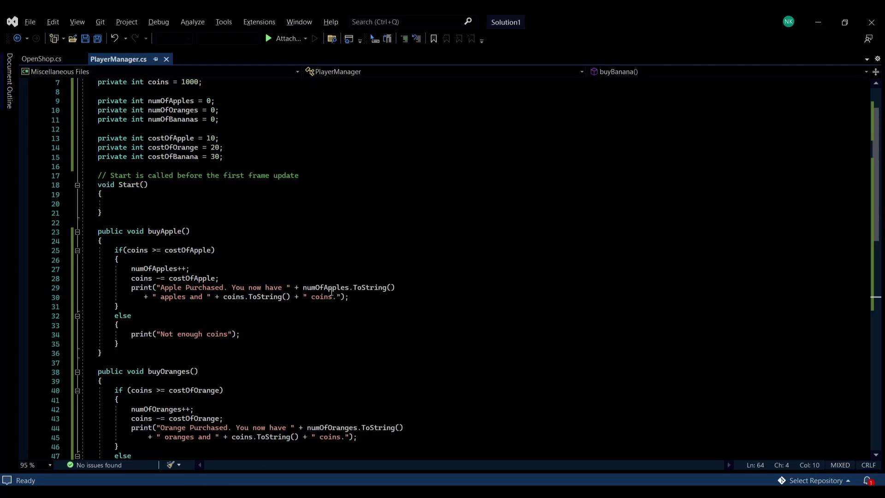
scroll(291, 240, "up", 2)
scroll(294, 251, "down", 3)
scroll(283, 266, "up", 3)
scroll(220, 206, "up", 3, "ctrl")
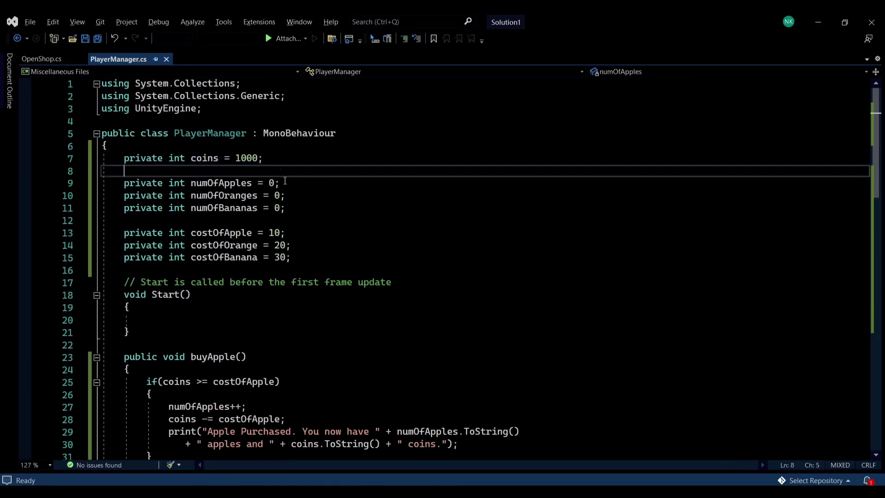
Step: Review the fruit count variables and the costOfApple, costOfOrange and costOfBanana variables in PlayerManager
left_click(307, 213)
left_click(231, 196)
left_click(252, 209)
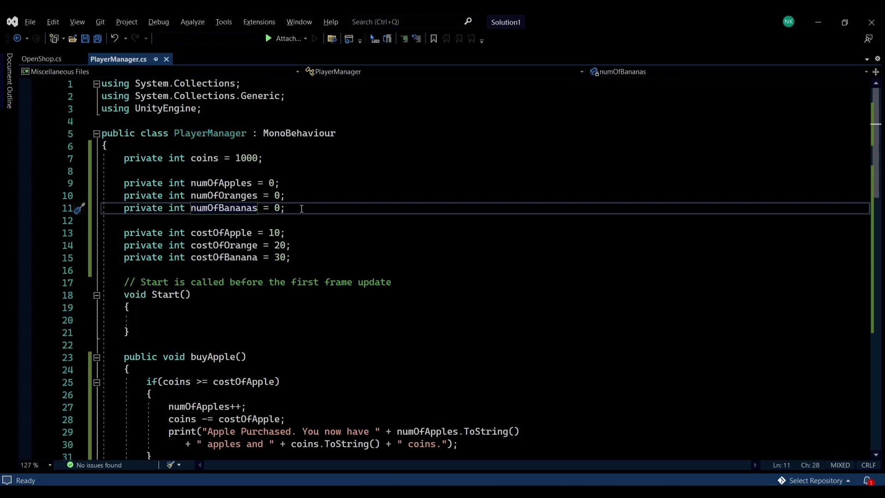
left_click_drag(306, 257, 102, 232)
left_click(269, 254)
Step: Look through the buyApple, buyOranges and buyBanana functions, and enlarge the code around buyApple
scroll(268, 249, "down", 7)
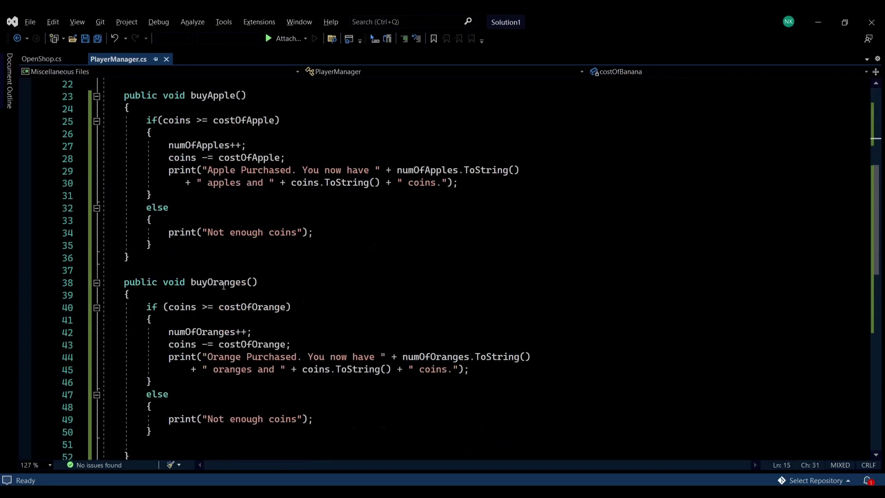
scroll(223, 284, "down", 3)
scroll(226, 271, "down", 2, "ctrl")
scroll(217, 298, "up", 6)
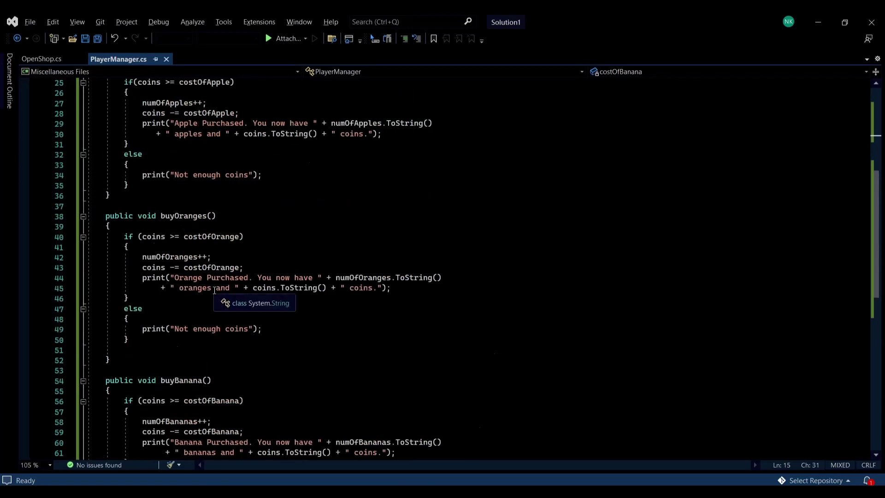
scroll(316, 292, "up", 3, "ctrl")
scroll(316, 291, "up", 1)
scroll(354, 181, "down", 1)
left_click_drag(294, 190, 121, 190)
left_click(288, 190)
scroll(309, 237, "up", 1, "ctrl")
scroll(277, 237, "down", 1)
scroll(258, 237, "up", 1)
Step: Examine the buyApple condition that compares coins with costOfApple
left_click_drag(256, 237, 211, 237)
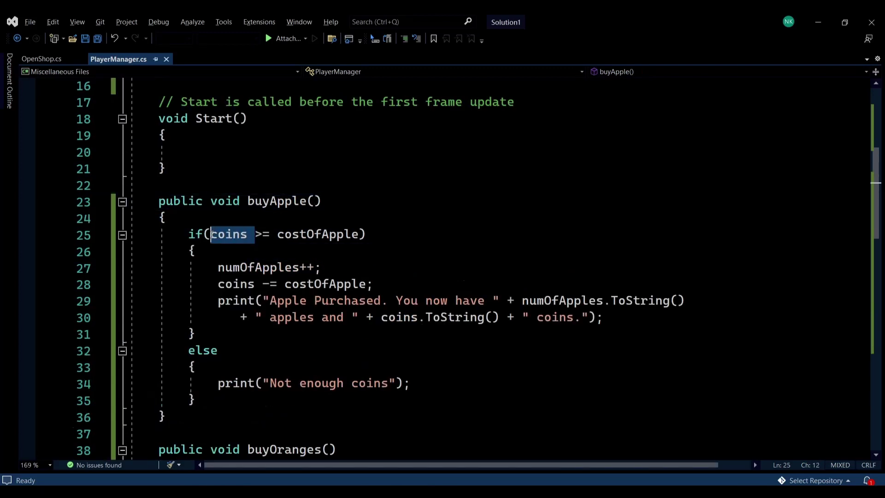
left_click(294, 237)
left_click(362, 249)
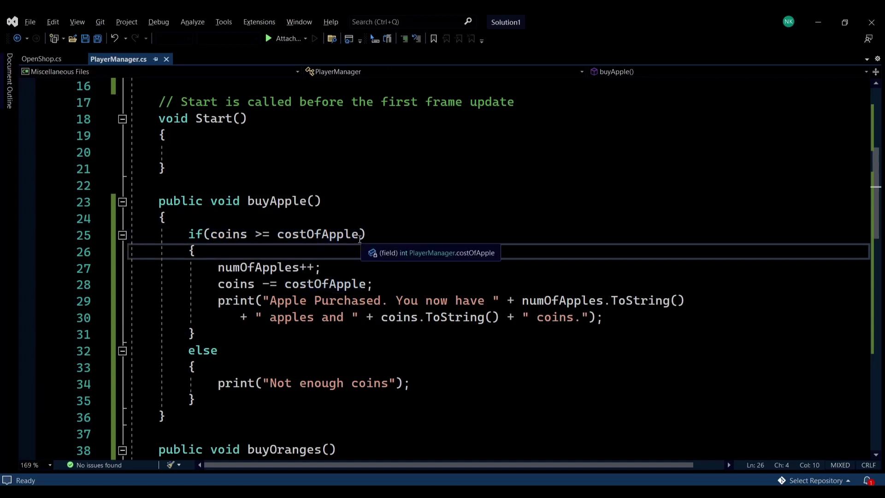
left_click_drag(359, 236, 281, 236)
left_click(390, 249)
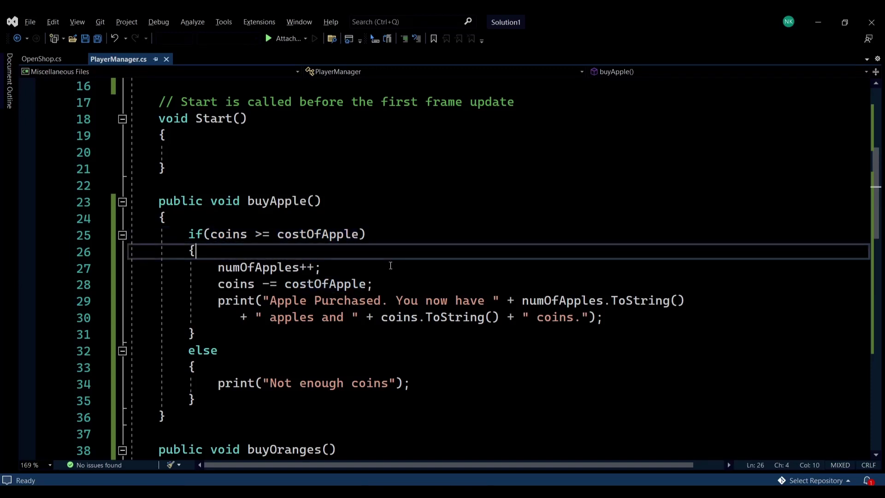
Step: Examine the buyApple statements that increment numOfApples, subtract costOfApple from coins, and print the purchase message
left_click_drag(325, 268, 224, 268)
left_click(358, 267)
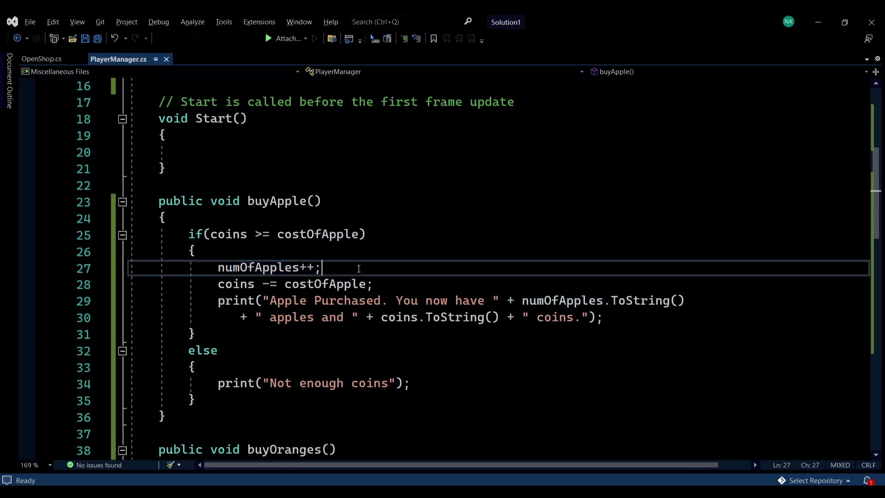
left_click(387, 247)
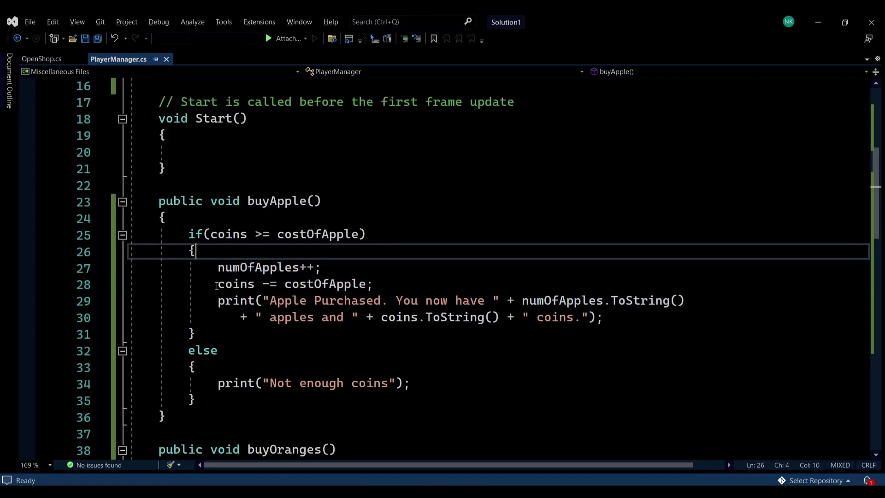
left_click(314, 284)
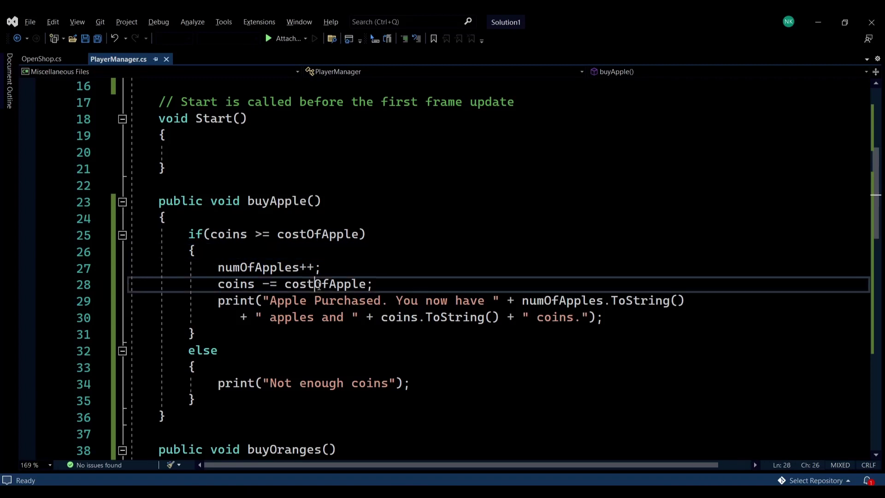
left_click(220, 285)
left_click_drag(212, 300, 614, 321)
left_click(613, 321)
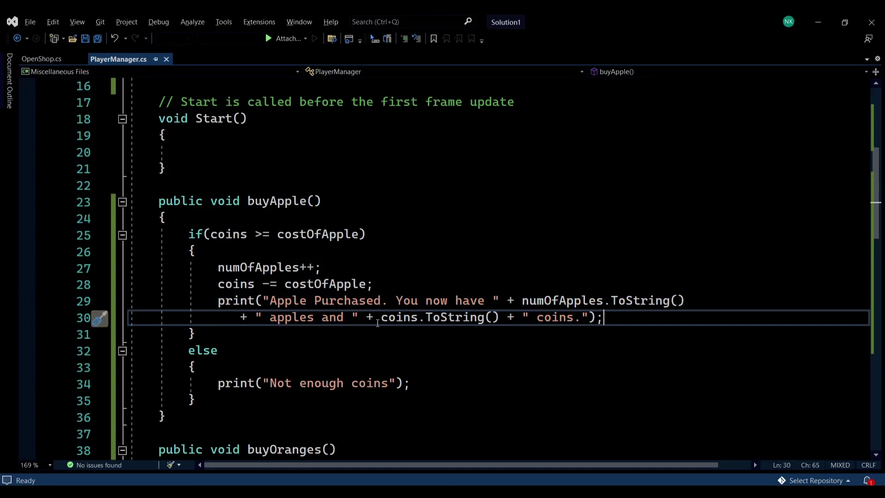
Step: Look through the buyOranges and buyBanana functions, and return to the start of the PlayerManager script with the code shown smaller
scroll(369, 322, "down", 3)
scroll(371, 321, "down", 3)
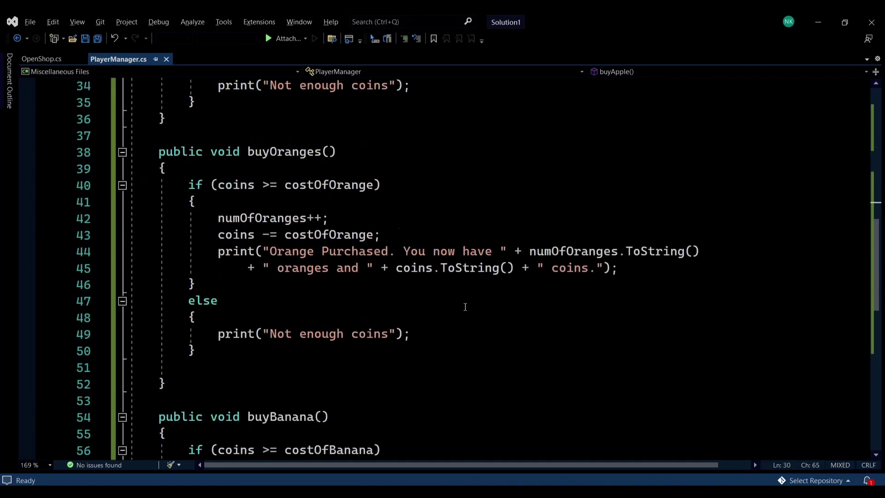
scroll(465, 307, "down", 6)
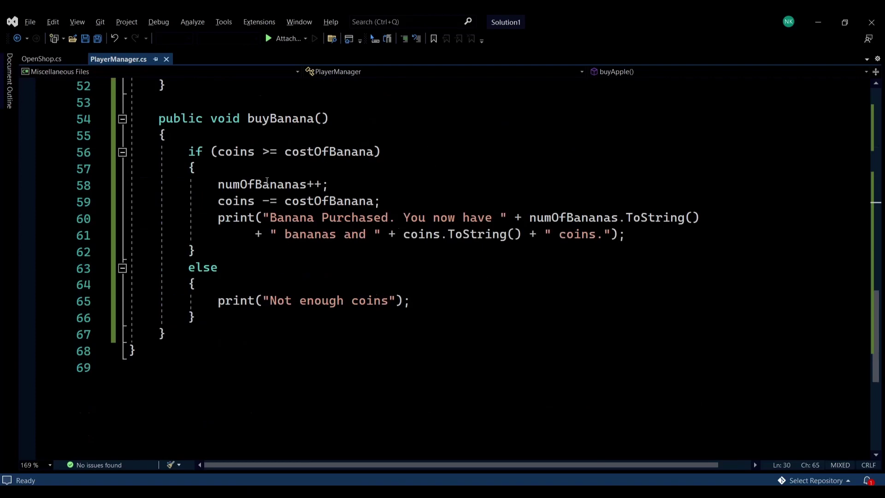
scroll(369, 164, "down", 4, "ctrl")
scroll(340, 165, "up", 3)
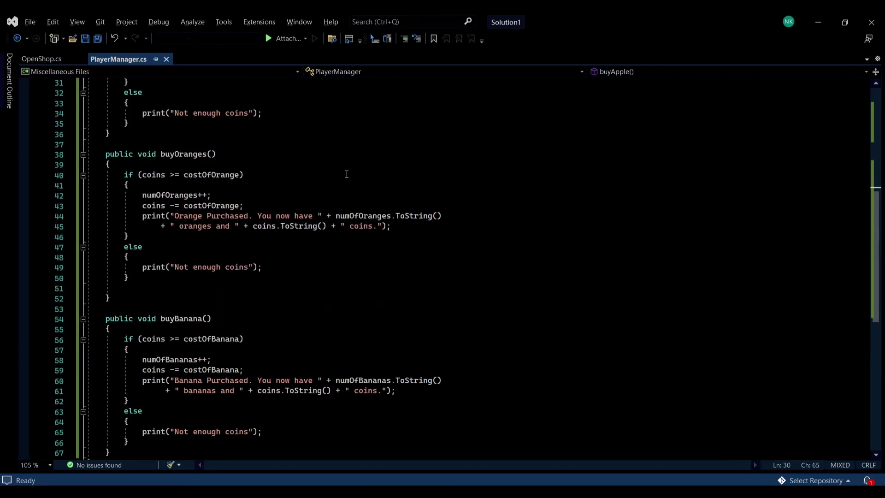
scroll(341, 175, "up", 7)
scroll(333, 180, "down", 3, "ctrl")
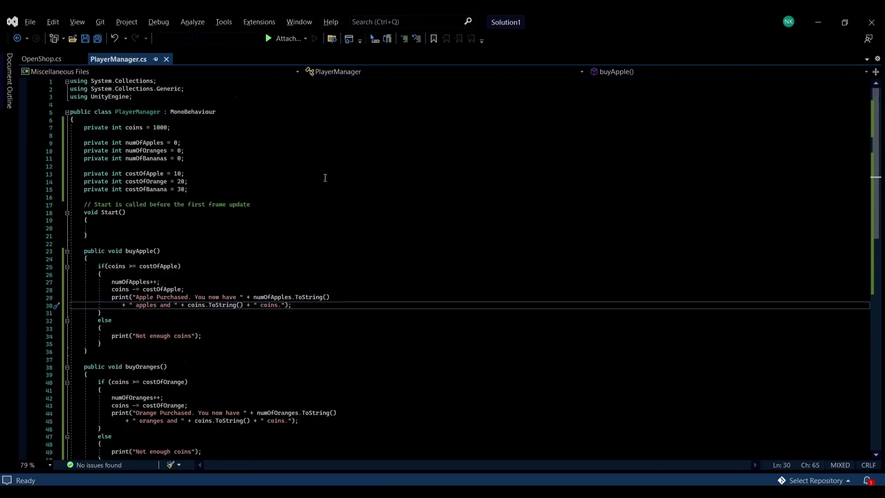
Step: Open the OpenShop.cs script and enlarge its code to review the Start, OnTriggerEnter and OnTriggerExit functions
left_click(48, 61)
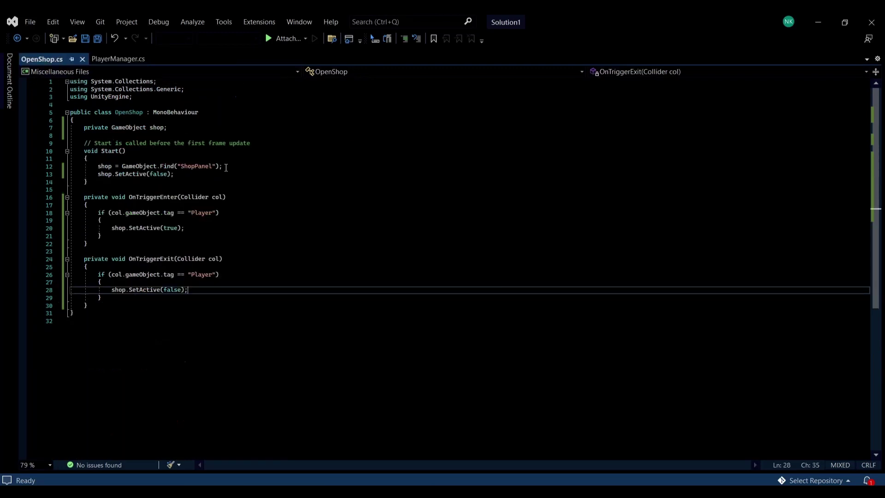
scroll(176, 236, "up", 1, "ctrl")
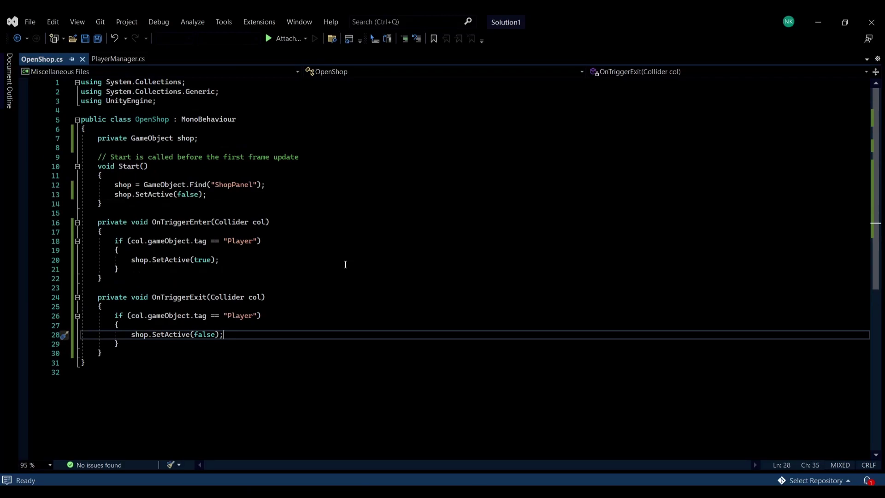
scroll(345, 264, "up", 2, "ctrl")
scroll(356, 271, "down", 1)
Step: Switch to Unity and resize the Box Collider of the GameObject under Shop to about 5.42 × 2.09 × 5.18 around the stall
key("alt+Tab")
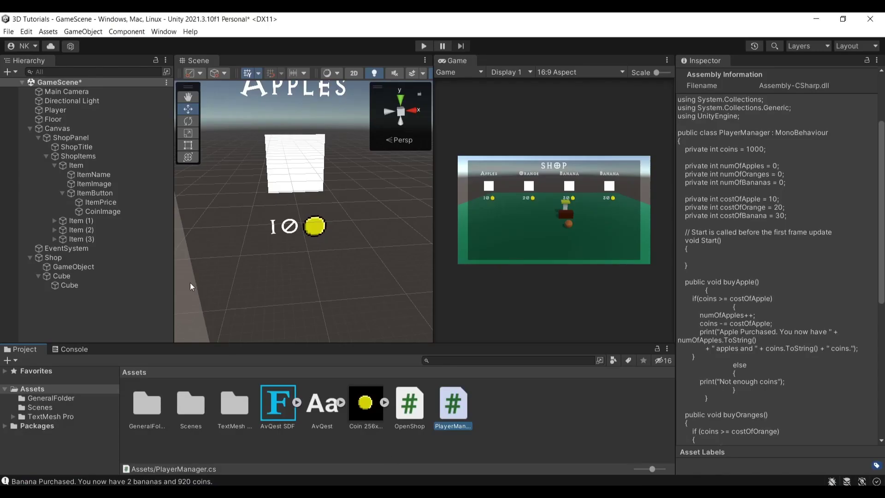
left_click(79, 270)
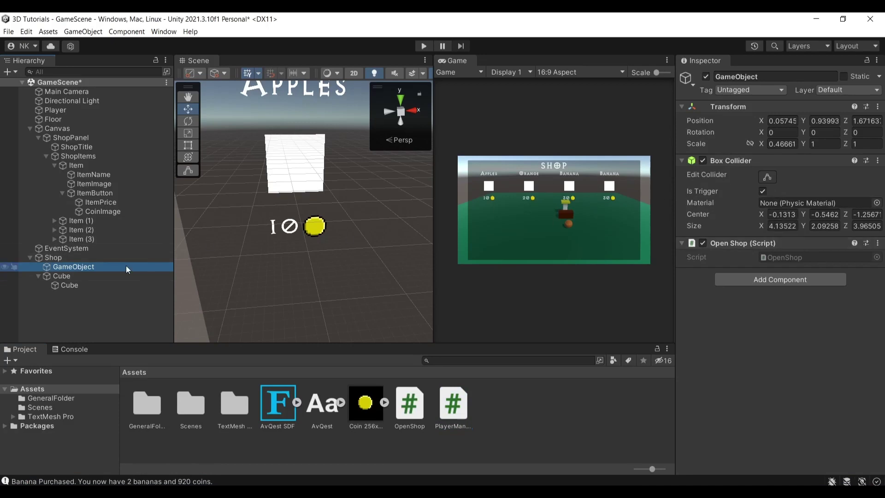
double_click(80, 270)
right_click_drag(324, 230, 462, 226)
right_click_drag(372, 237, 511, 292)
left_click(768, 177)
left_click_drag(352, 252, 369, 255)
left_click_drag(293, 206, 286, 194)
left_click_drag(230, 240, 205, 241)
left_click_drag(285, 322, 279, 336)
left_click_drag(394, 278, 212, 284, "alt")
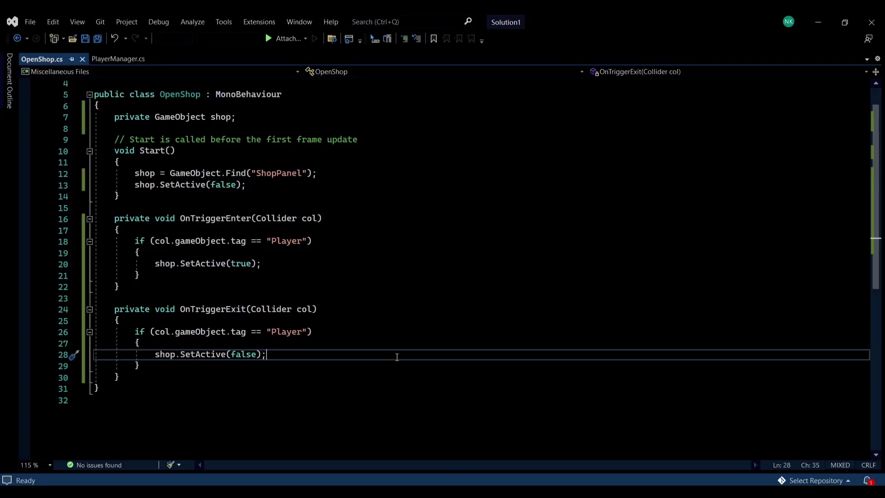
Step: Enlarge the OpenShop code and examine the OnTriggerEnter function
scroll(395, 339, "up", 1)
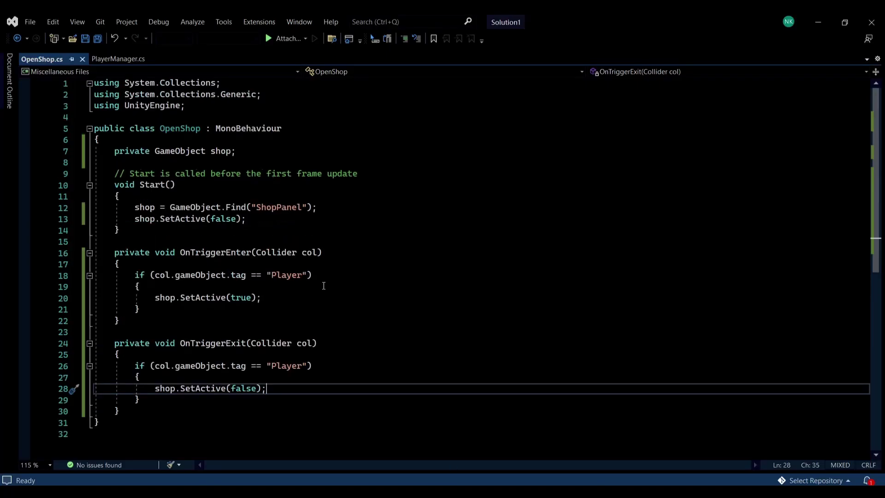
scroll(314, 297, "up", 2, "ctrl")
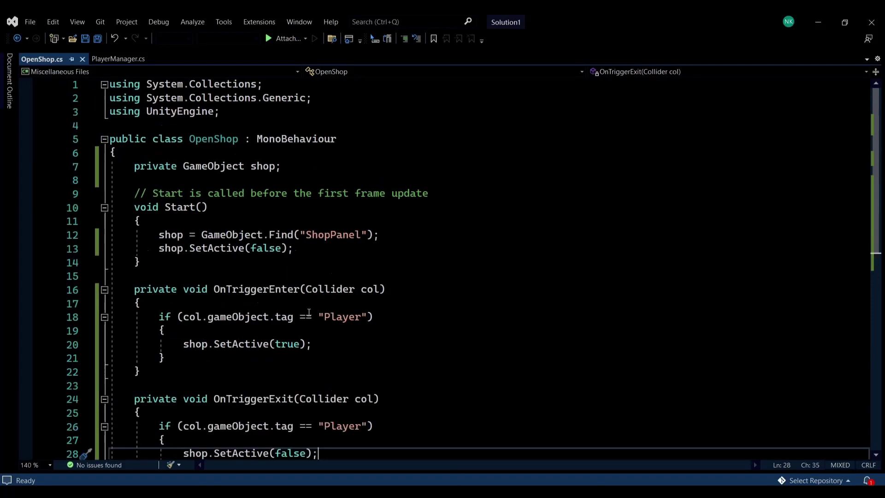
left_click_drag(123, 289, 356, 354)
left_click(296, 289)
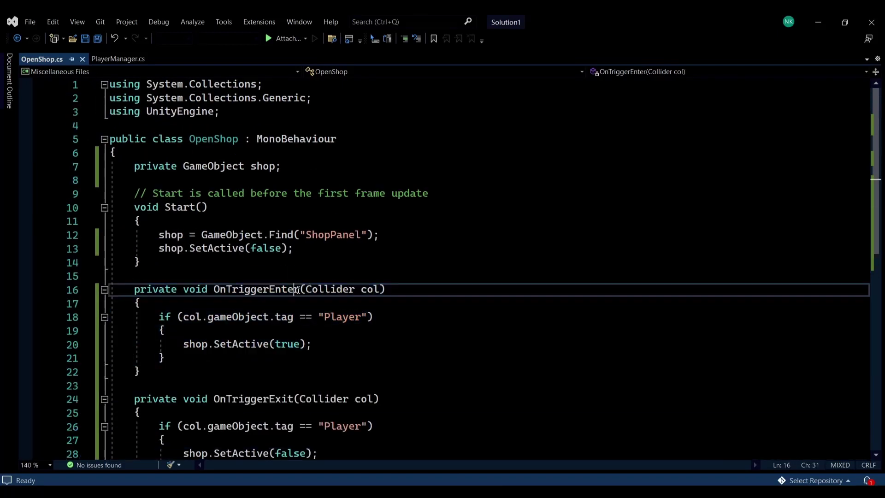
Step: Examine the OnTriggerEnter condition that checks the collider's tag against "Player", and the shop.SetActive(true) statement inside it
left_click(286, 321)
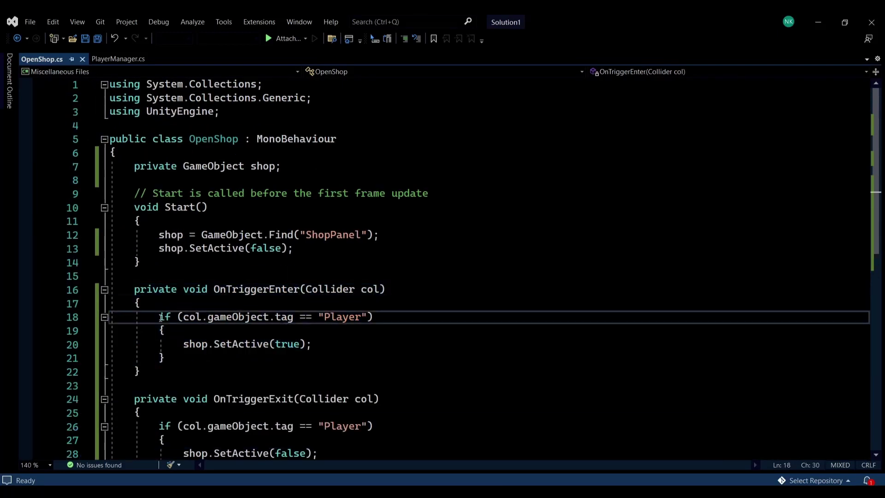
left_click_drag(158, 317, 373, 313)
left_click(362, 289)
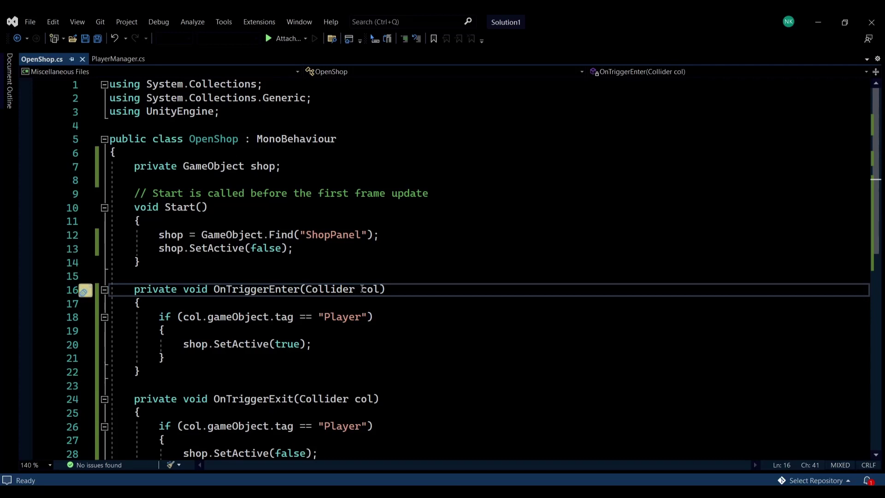
double_click(361, 322)
left_click(363, 345)
left_click_drag(314, 345, 107, 332)
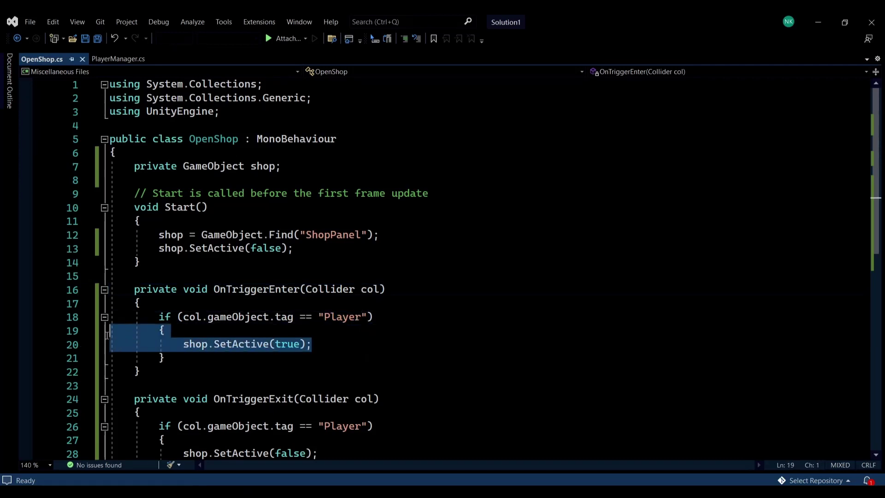
left_click(238, 349)
Step: Examine the shop.SetActive(false) statement inside the OnTriggerExit function
scroll(251, 336, "down", 2)
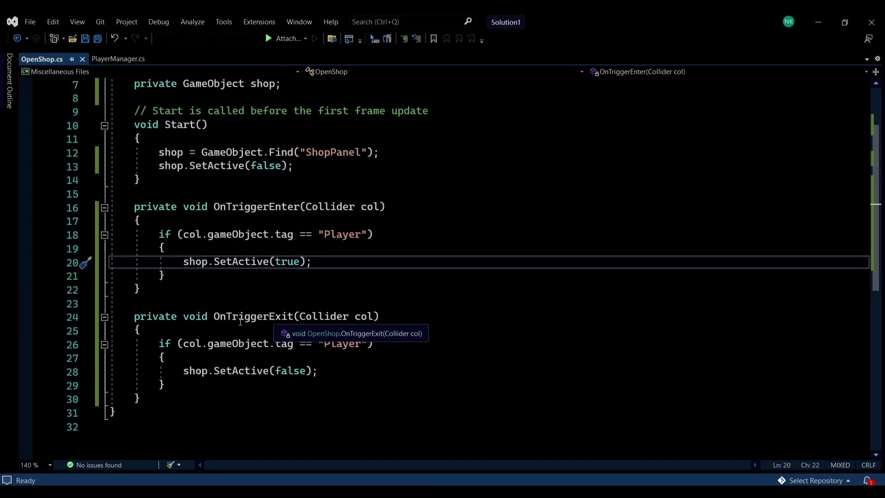
left_click(343, 373)
left_click_drag(172, 372, 354, 374)
left_click(300, 372)
Step: Examine the Start statements that find ShopPanel and deactivate the shop
scroll(300, 350, "up", 2)
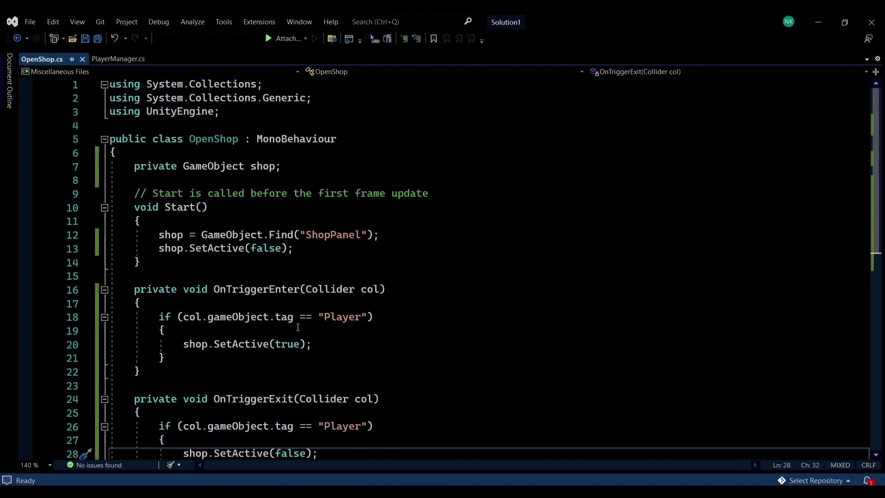
scroll(298, 327, "up", 1, "ctrl")
left_click_drag(180, 251, 445, 254)
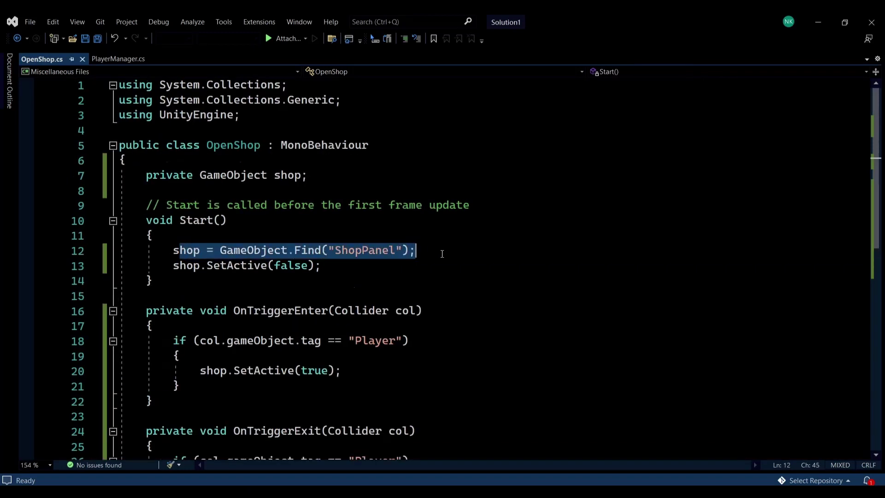
left_click_drag(321, 266, 112, 271)
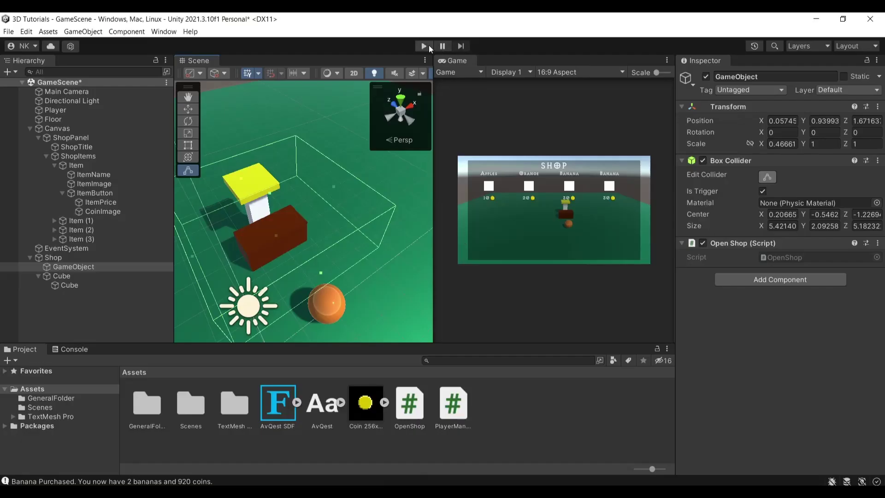
Step: Run the game in Unity with the Game view maximized, and move the player ball around and into the shop's trigger area
left_click(424, 46)
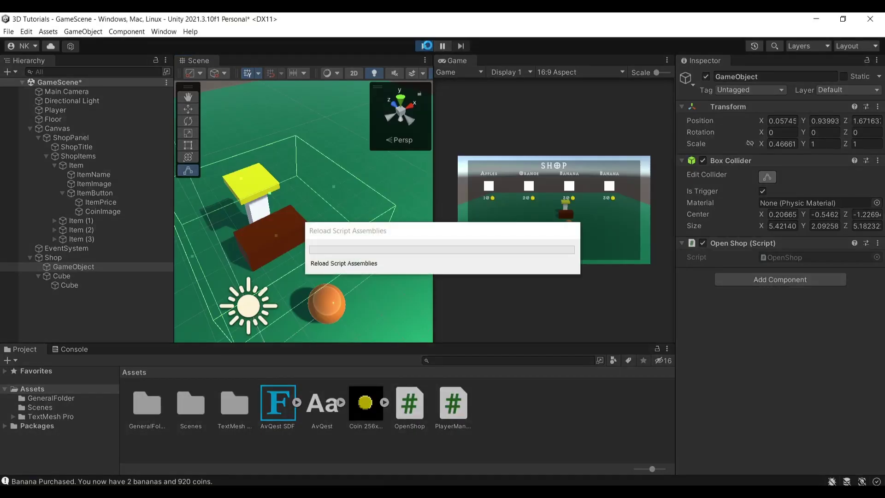
double_click(453, 64)
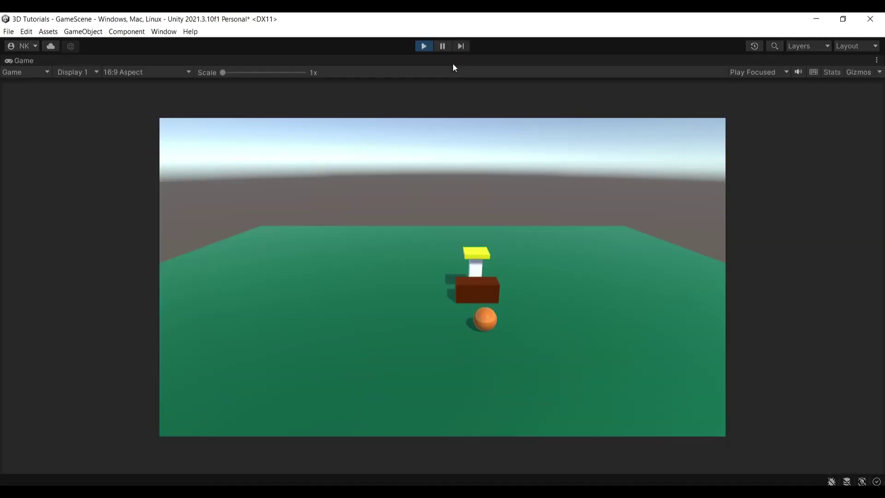
key("s")
key("a")
key("w")
key("d")
key("s")
key("a")
key("w")
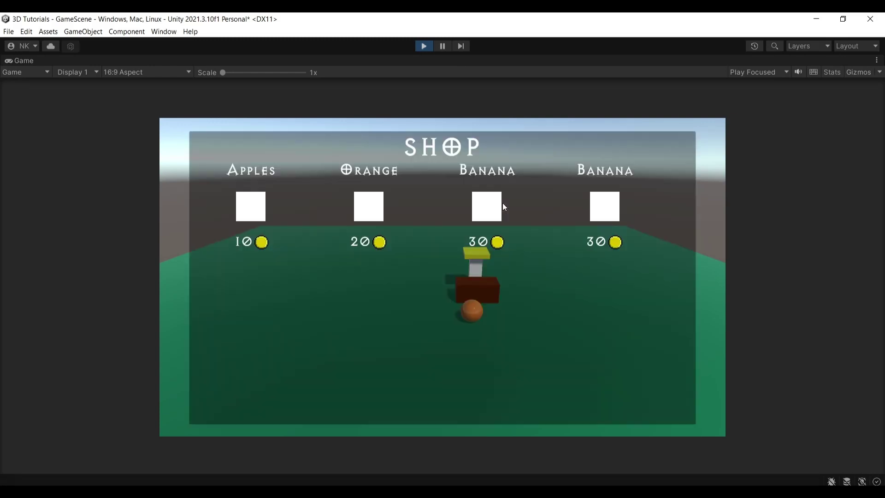
Step: Test purchases with the price buttons of the Apples, Orange and first Banana items in the shop panel
left_click(247, 243)
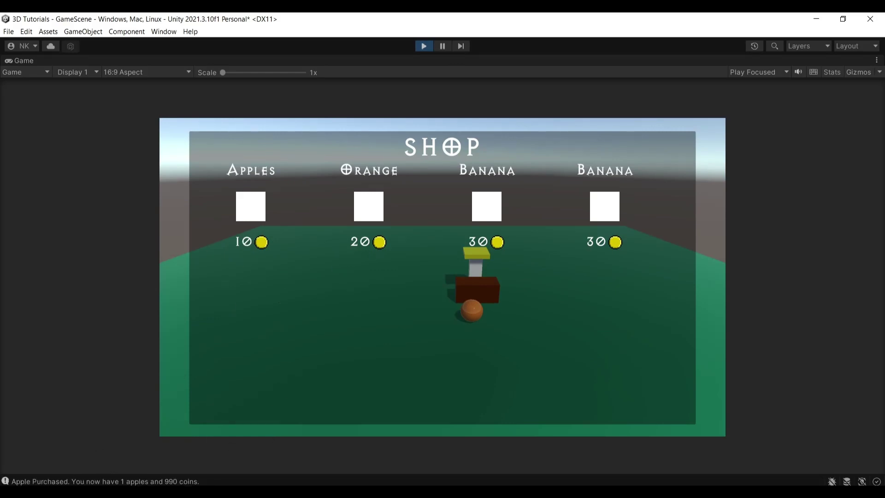
left_click(375, 243)
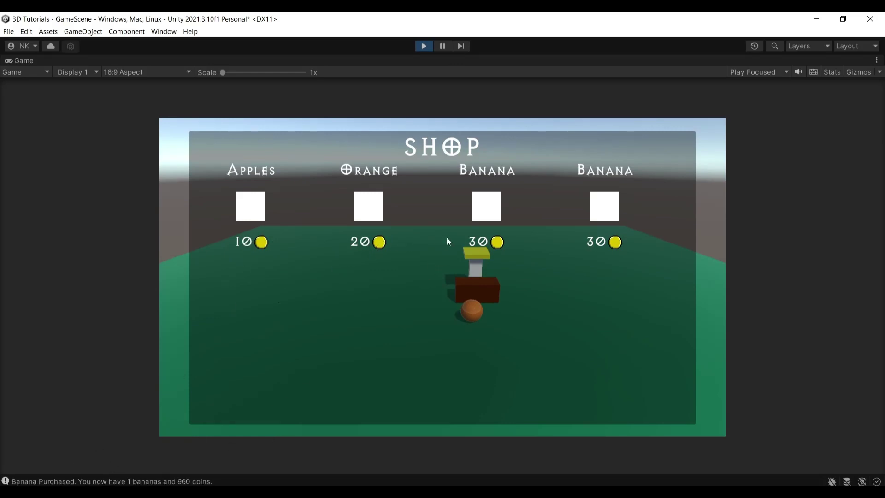
left_click(480, 239)
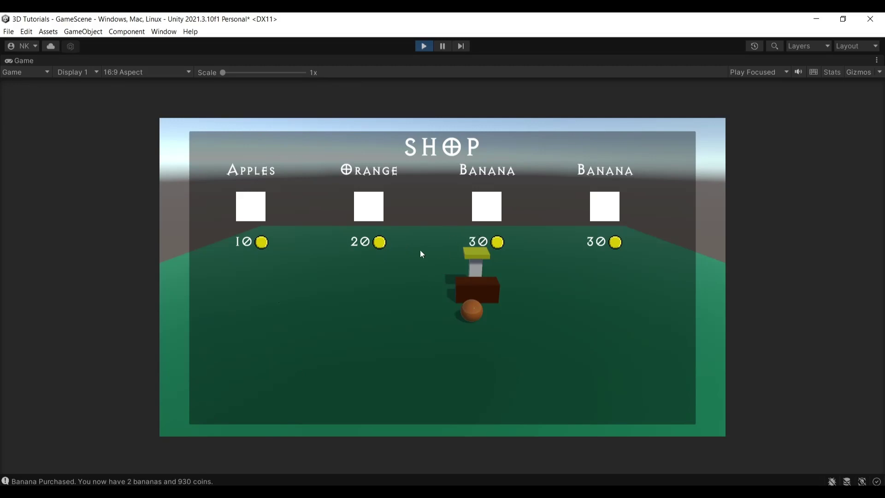
left_click(365, 249)
left_click(372, 242)
left_click(240, 243)
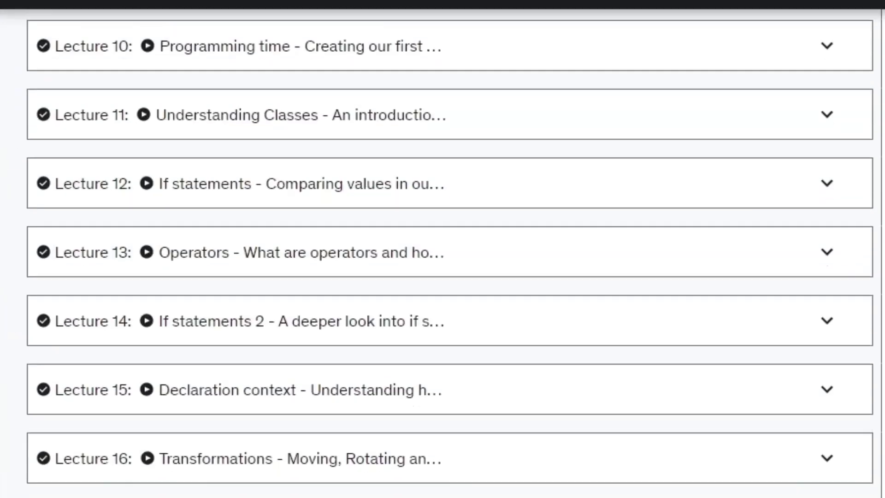
Step: Browse the course's lecture list from Lecture 10 down to Lecture 98
scroll(443, 249, "down", 20)
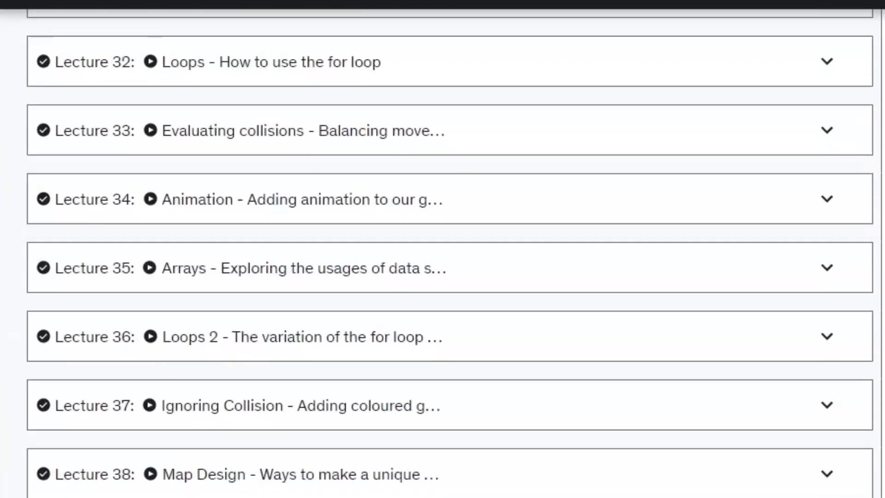
scroll(442, 249, "down", 20)
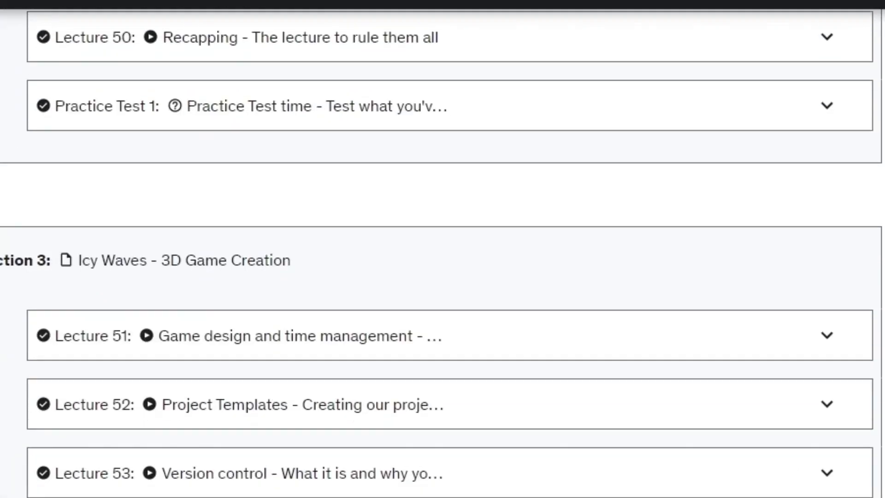
scroll(442, 249, "down", 20)
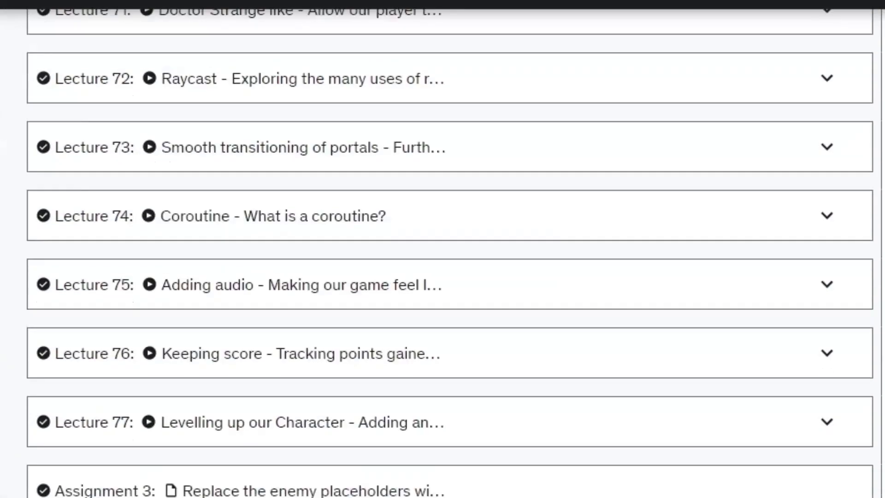
scroll(443, 249, "down", 20)
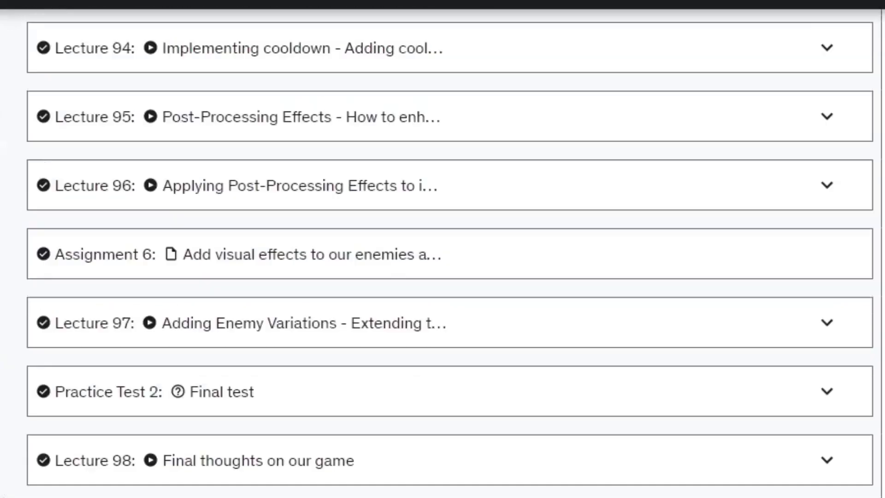